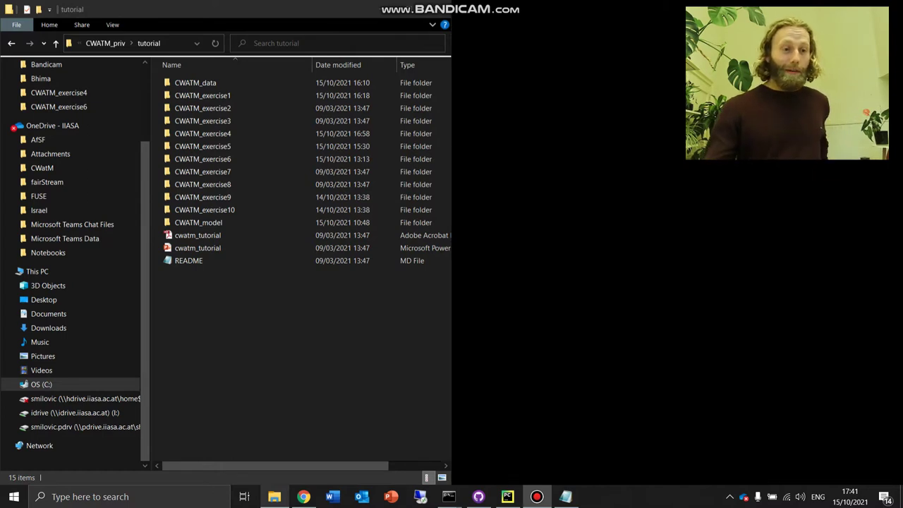
Open the CWATM_exercise4 folder and select the upstream_area_km2 raster file
double_click(198, 134)
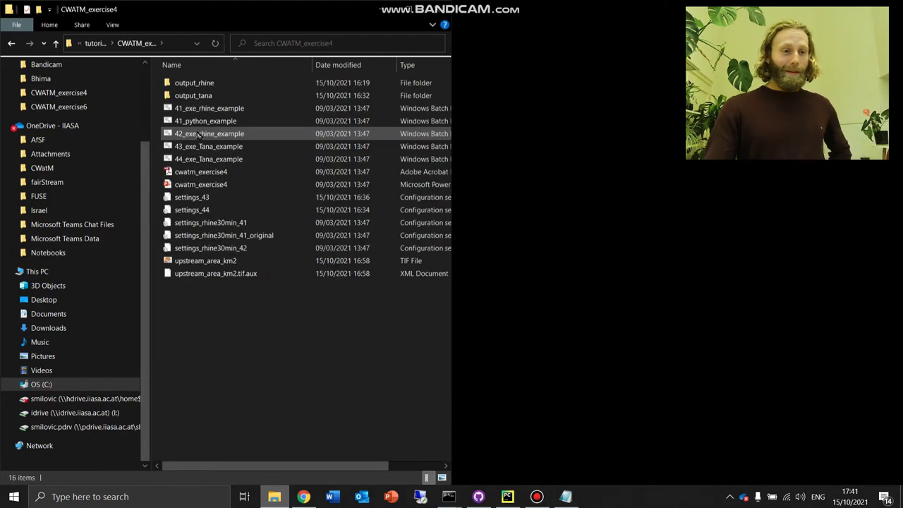
left_click(219, 260)
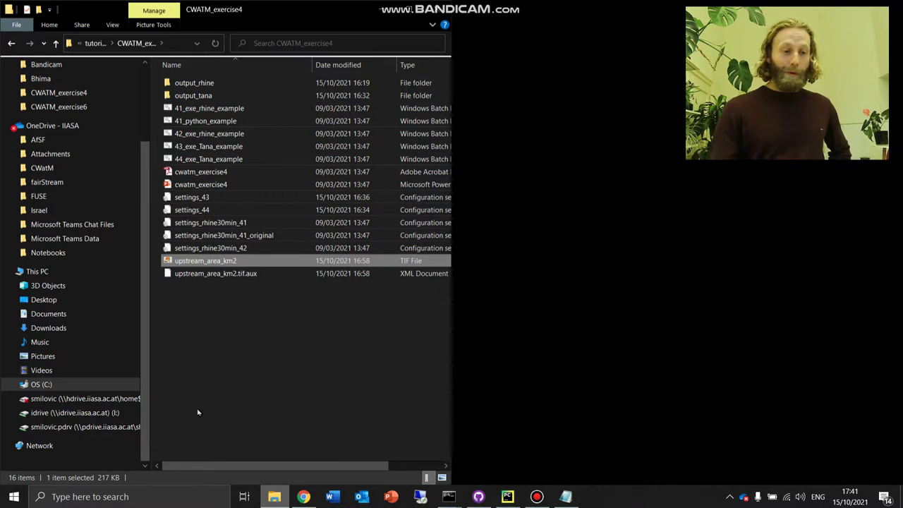
Launch ArcMap 10.7 by searching 'arcm' and dismiss Getting Started to keep an empty map
left_click(153, 500)
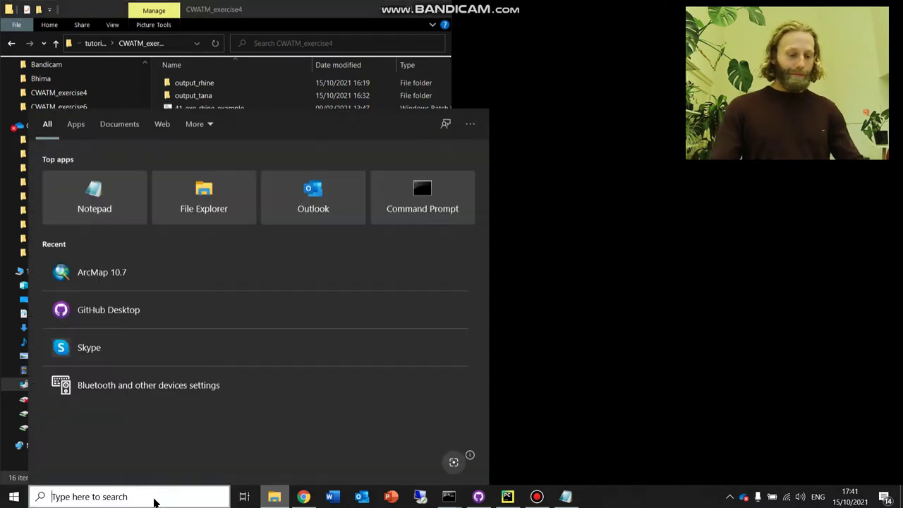
type("arcm")
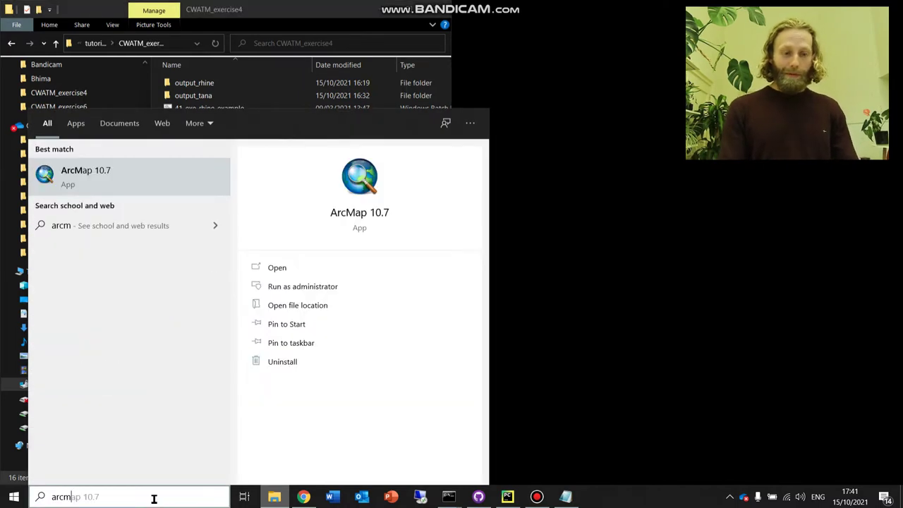
key("Return")
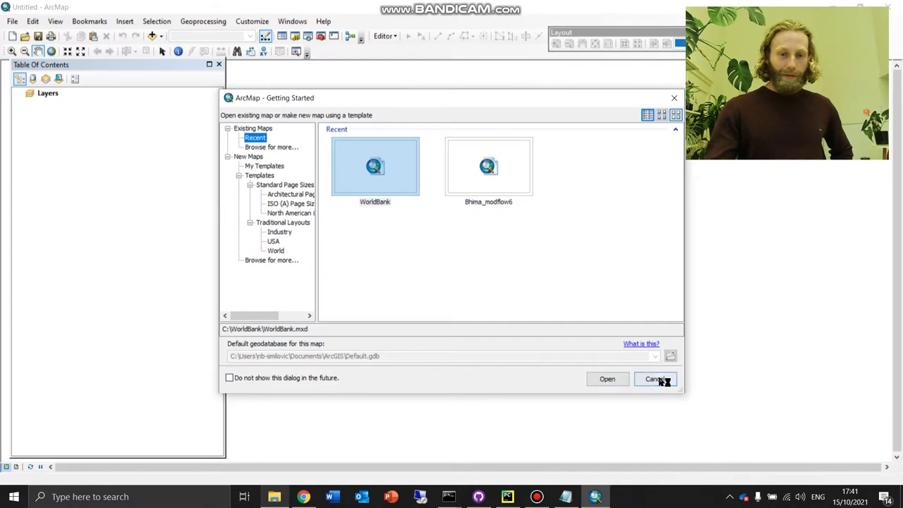
left_click(655, 379)
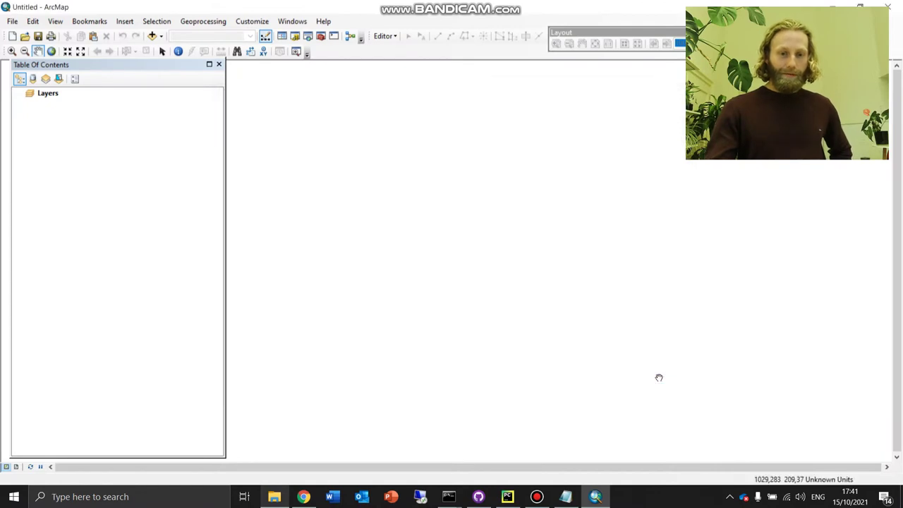
Drag the upstream_area_km2 raster from the exercise folder onto the ArcMap map
left_click(280, 498)
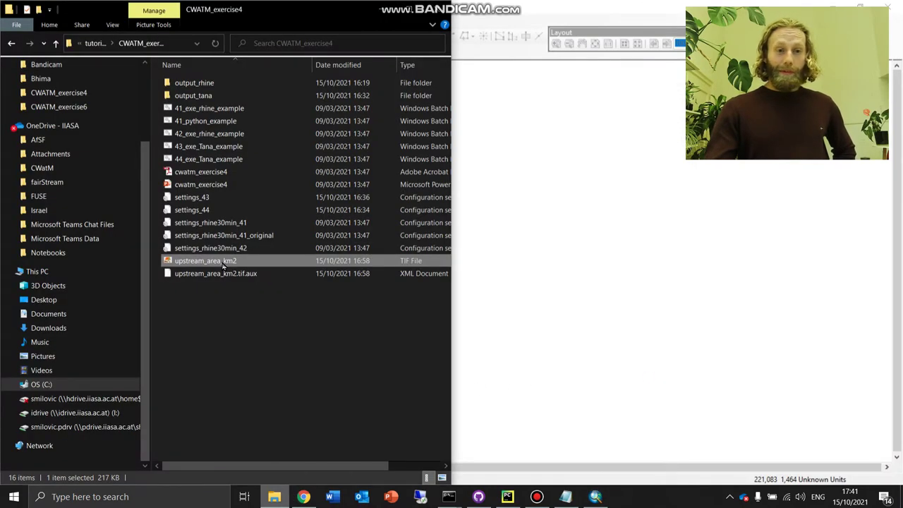
left_click_drag(211, 260, 560, 262)
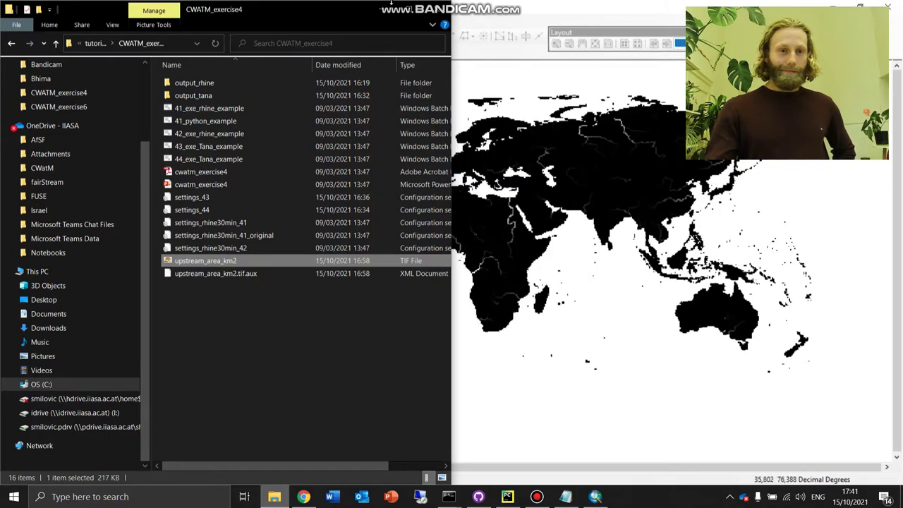
left_click(437, 9)
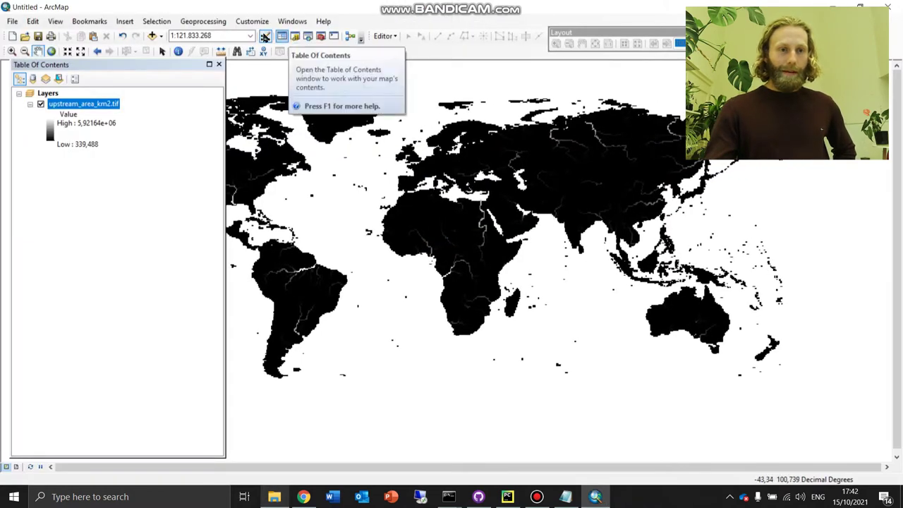
Add the OpenStreetMap basemap to the map
left_click(161, 37)
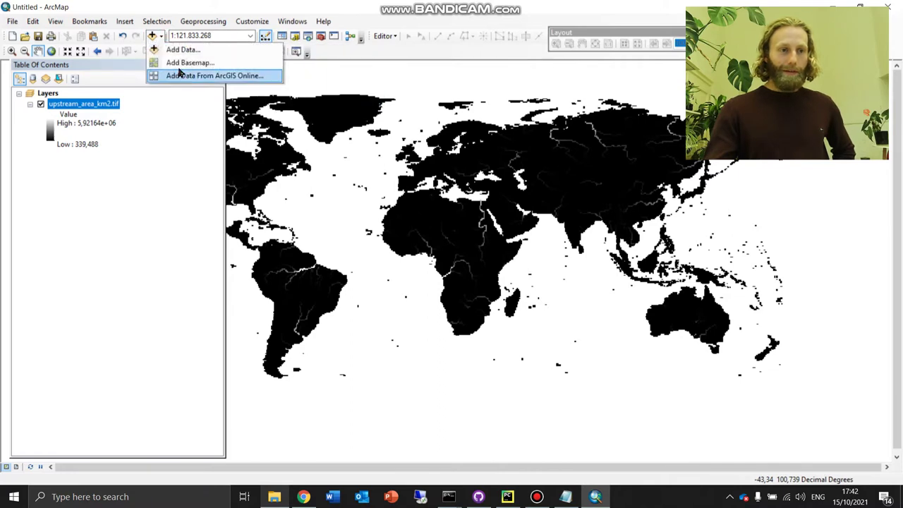
left_click(177, 62)
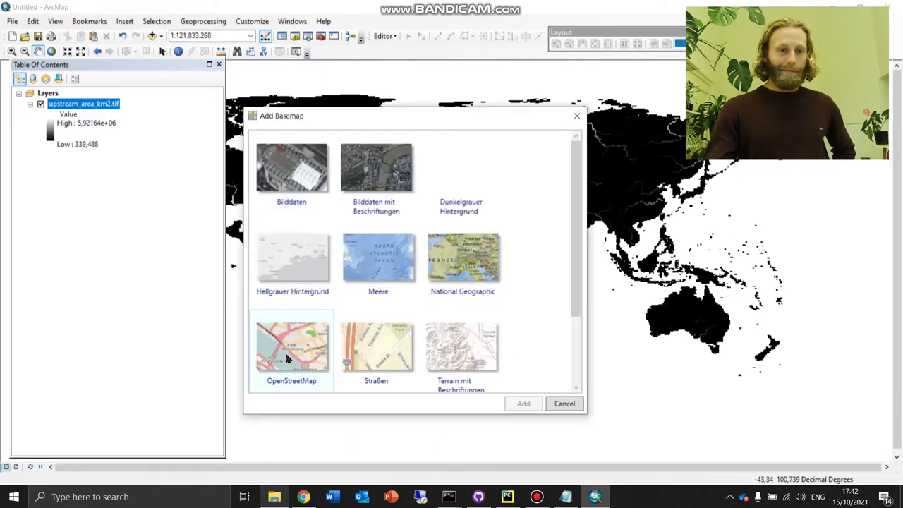
left_click(288, 359)
left_click(523, 404)
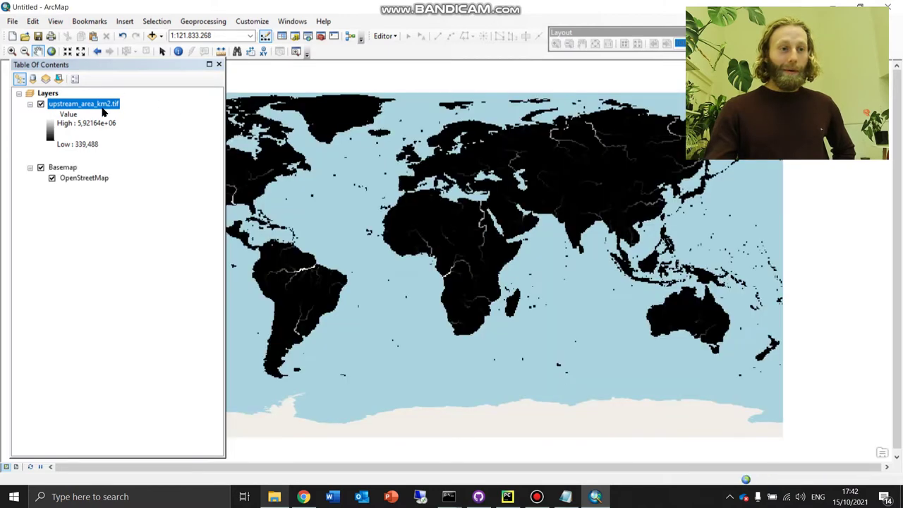
right_click(105, 106)
Set the upstream_area_km2 layer's transparency to 40% in its Display properties
left_click(140, 281)
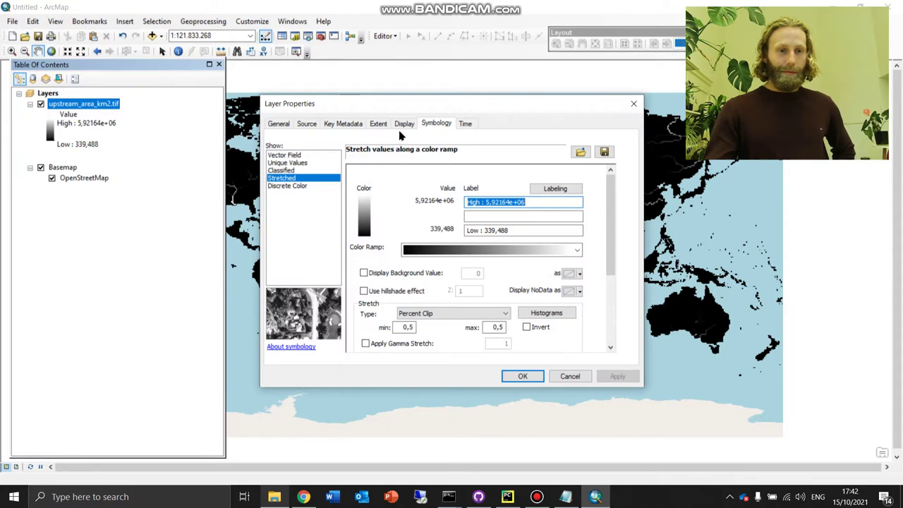
left_click(403, 124)
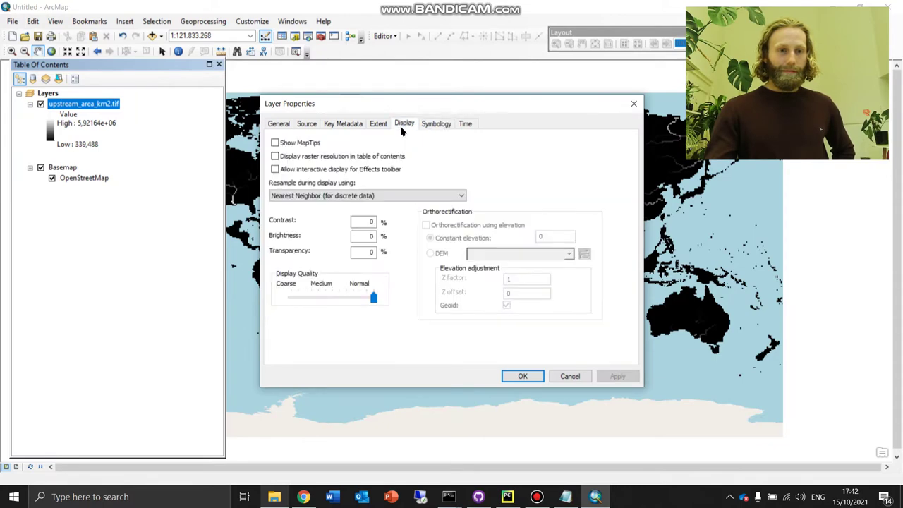
double_click(367, 252)
type("100")
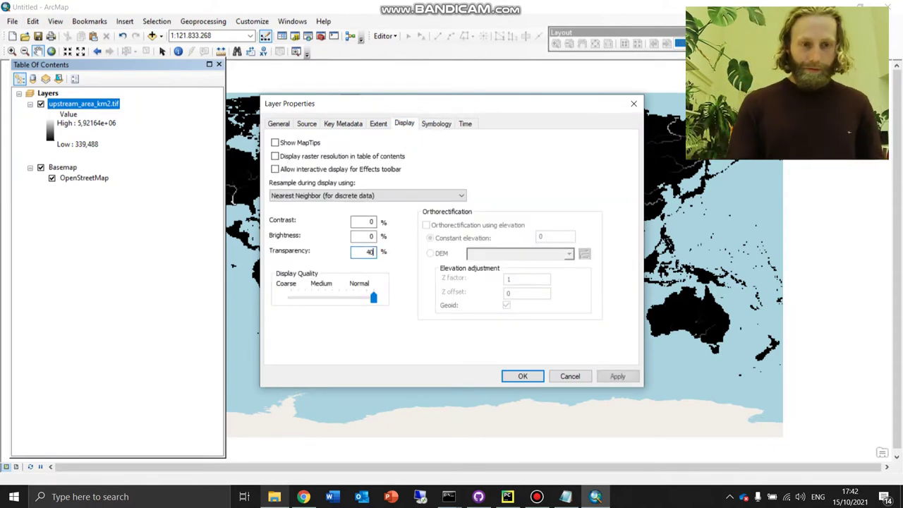
key("Return")
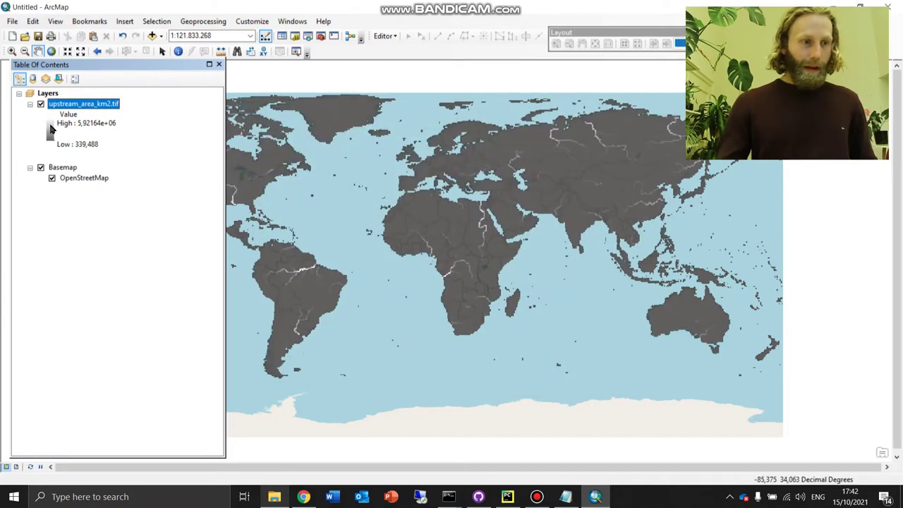
Apply a light-to-dark blue colour ramp to the raster and centre on northeast Africa
double_click(50, 130)
left_click(100, 164)
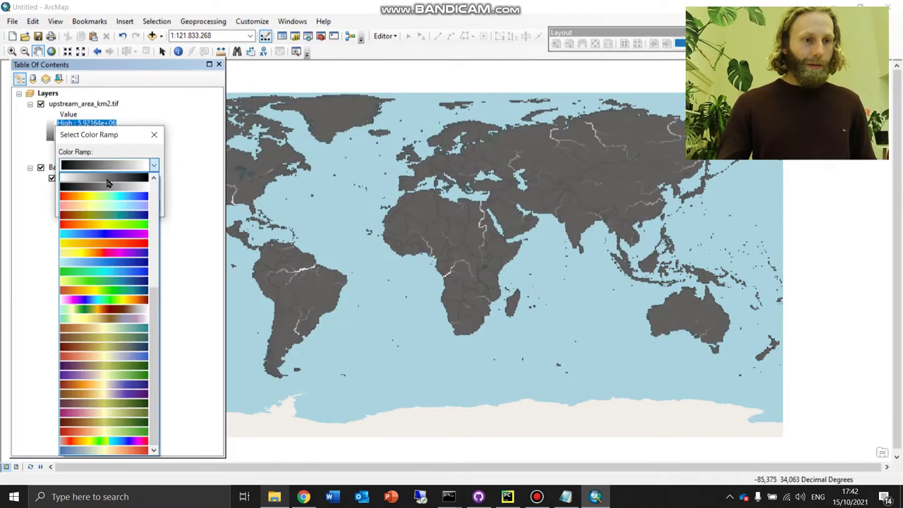
left_click(121, 266)
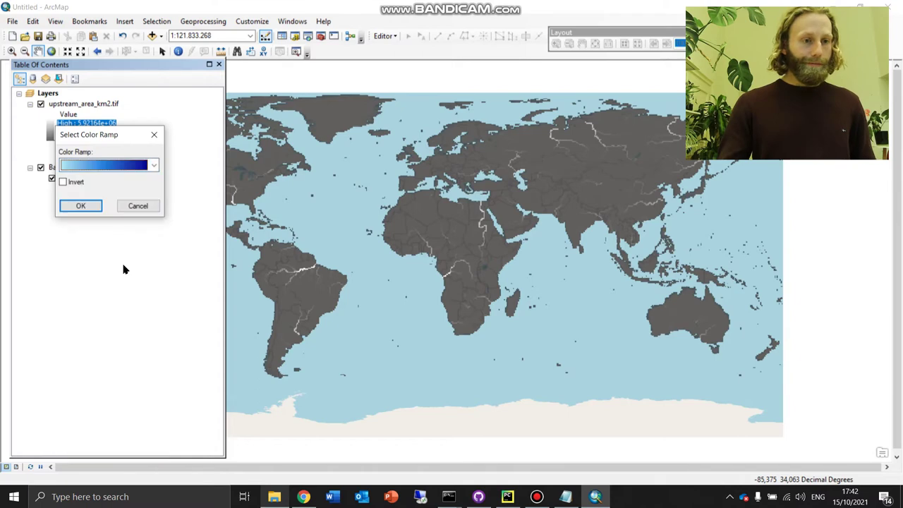
left_click(80, 205)
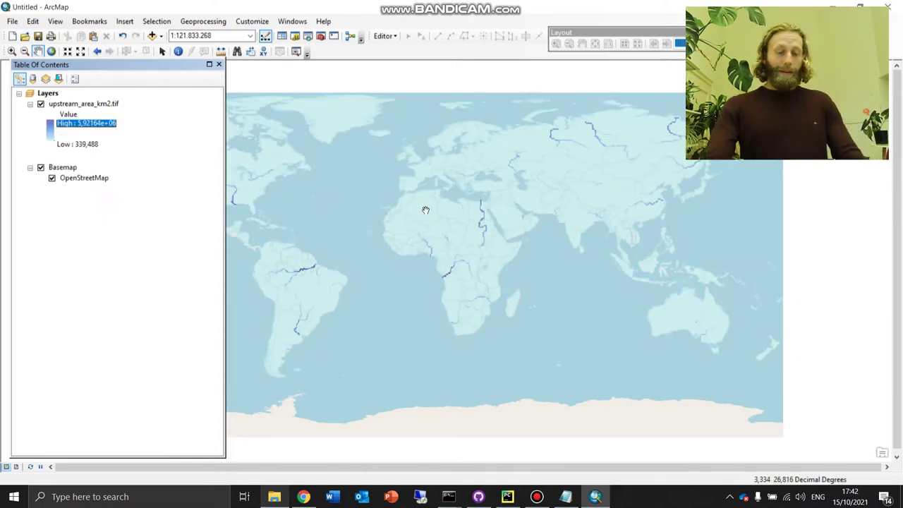
scroll(432, 211, "down", 1)
scroll(432, 211, "down", 2)
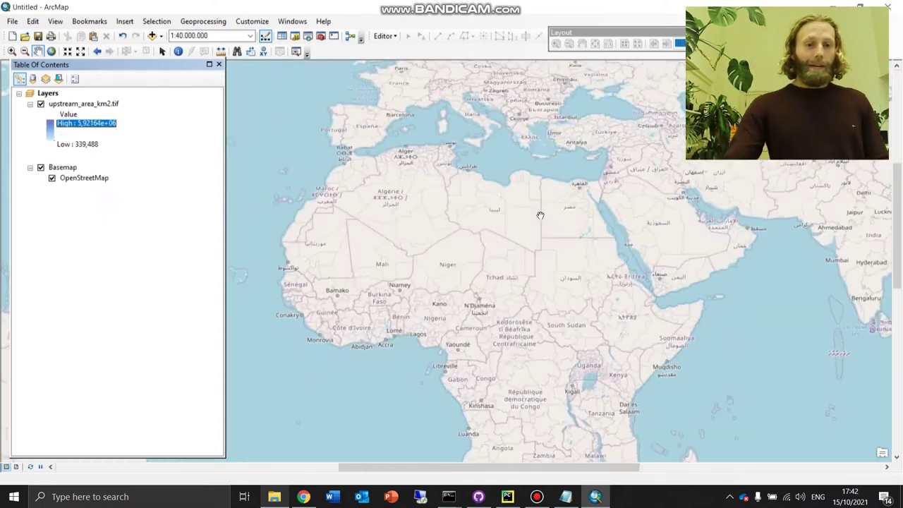
left_click_drag(541, 214, 452, 212)
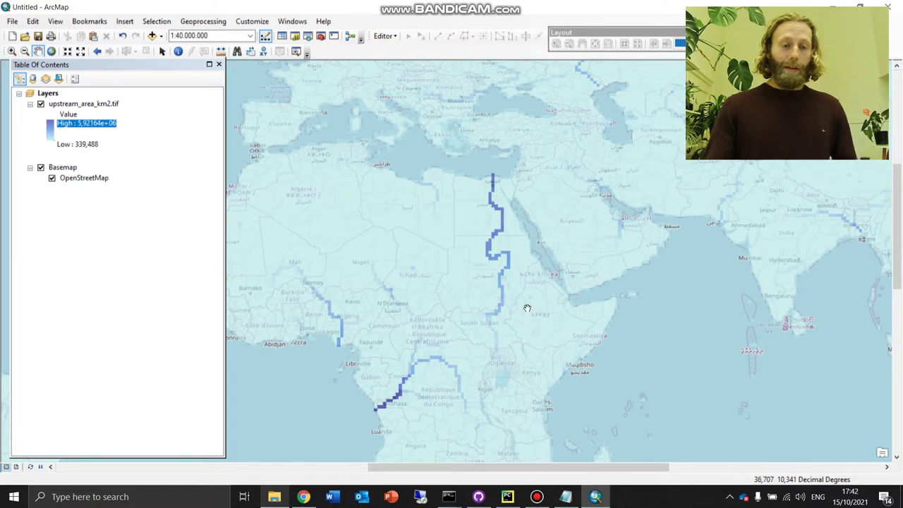
Zoom in to follow the Nile from Sudan to its delta
scroll(501, 179, "up", 6)
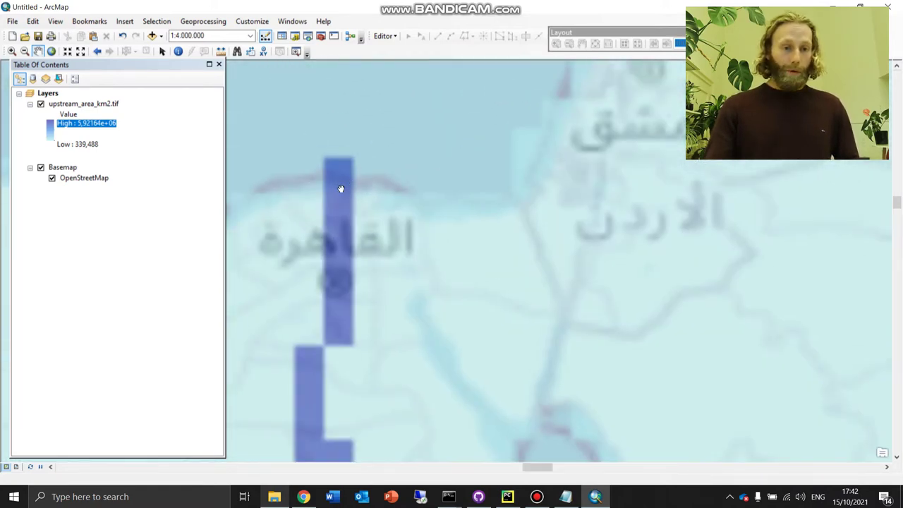
Pan and zoom until the Nile outlet cell on the Mediterranean coast fills the view at about 1:600,000
left_click_drag(347, 189, 479, 180)
scroll(478, 180, "up", 4)
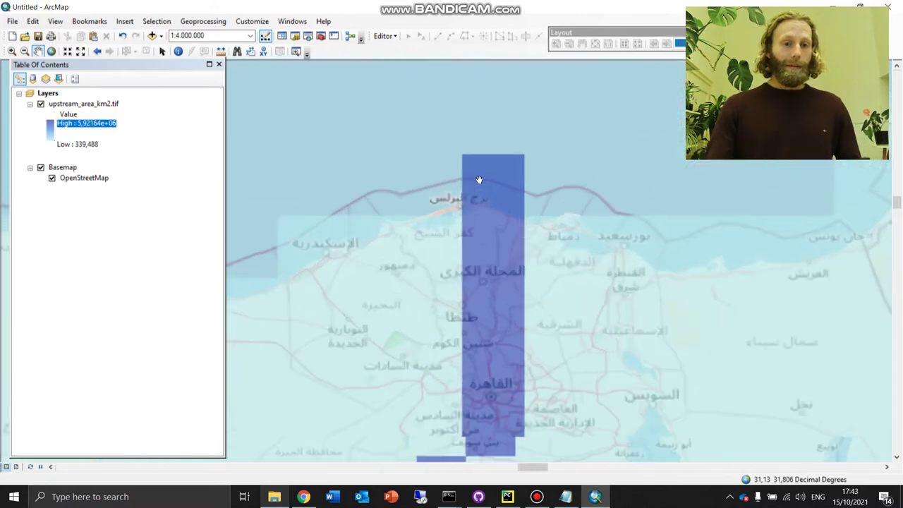
scroll(479, 179, "up", 3)
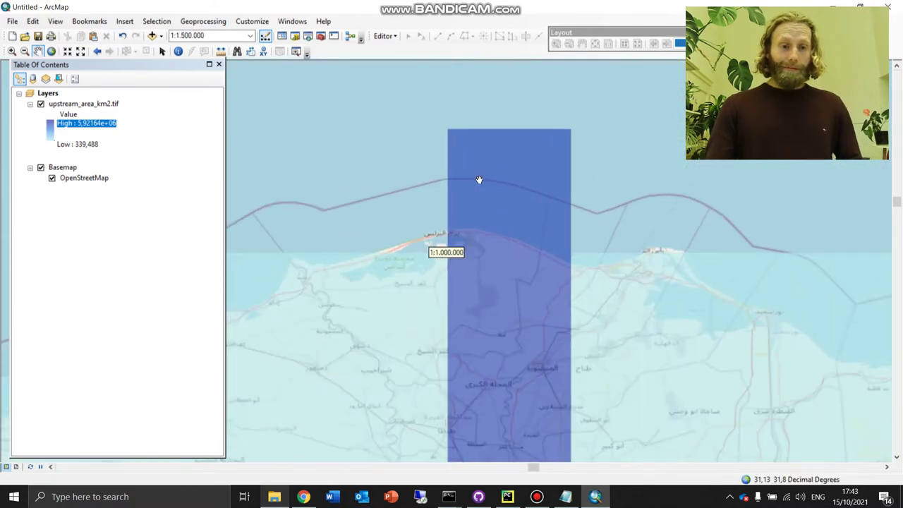
scroll(479, 180, "up", 1)
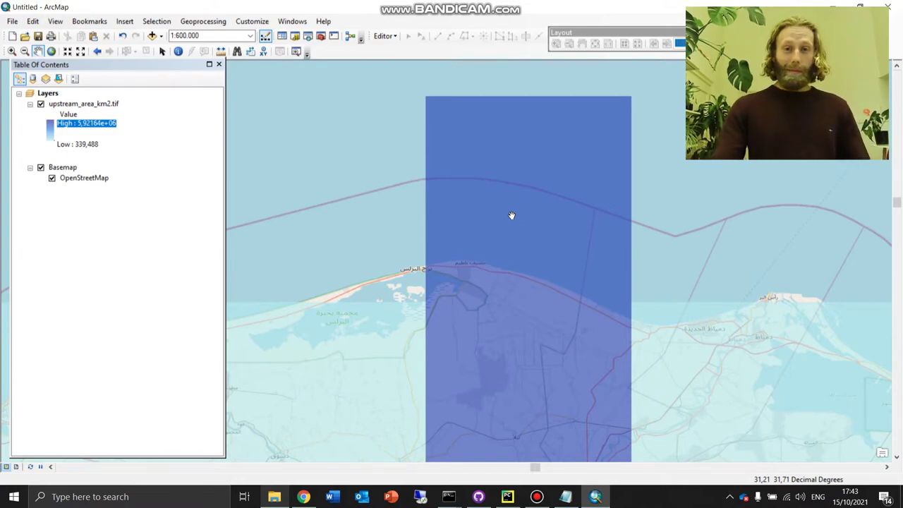
scroll(511, 215, "up", 6)
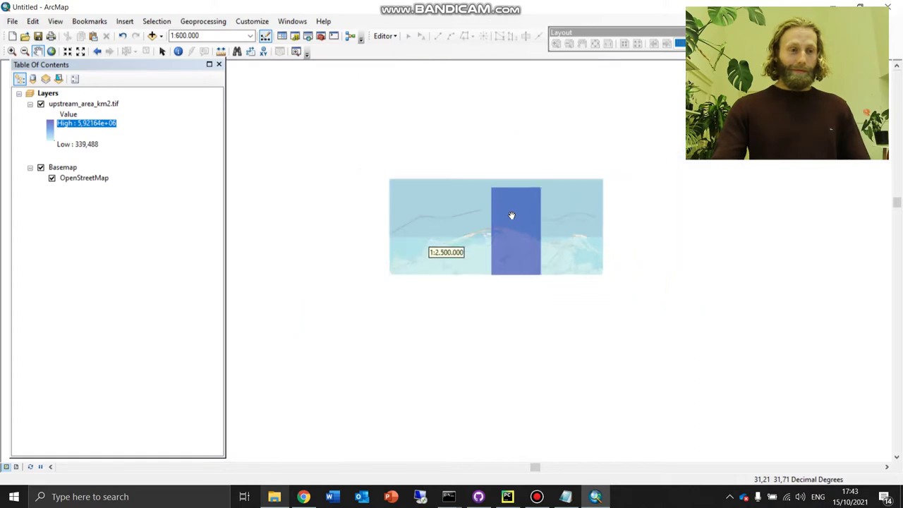
Zoom out to 1:100,000,000, then back to 1:40,000,000 over the blue river network
scroll(512, 215, "up", 2)
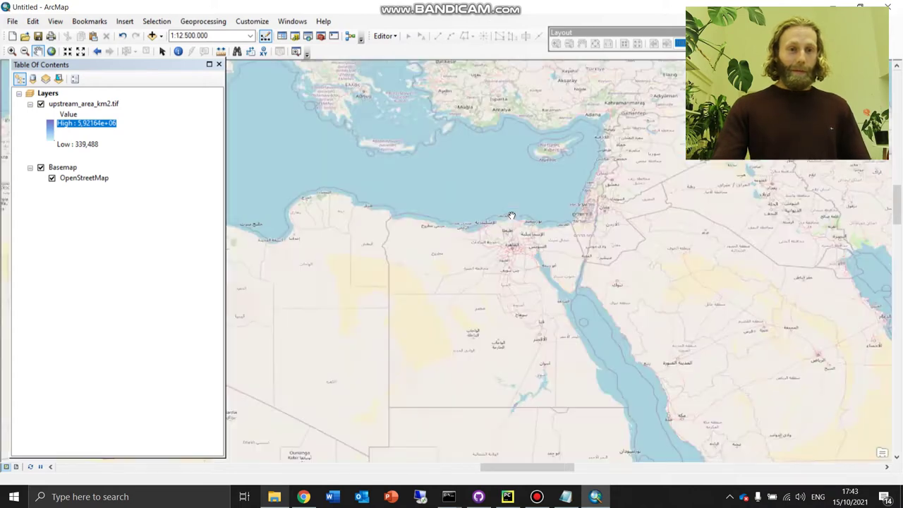
scroll(511, 215, "up", 3)
scroll(511, 215, "up", 1)
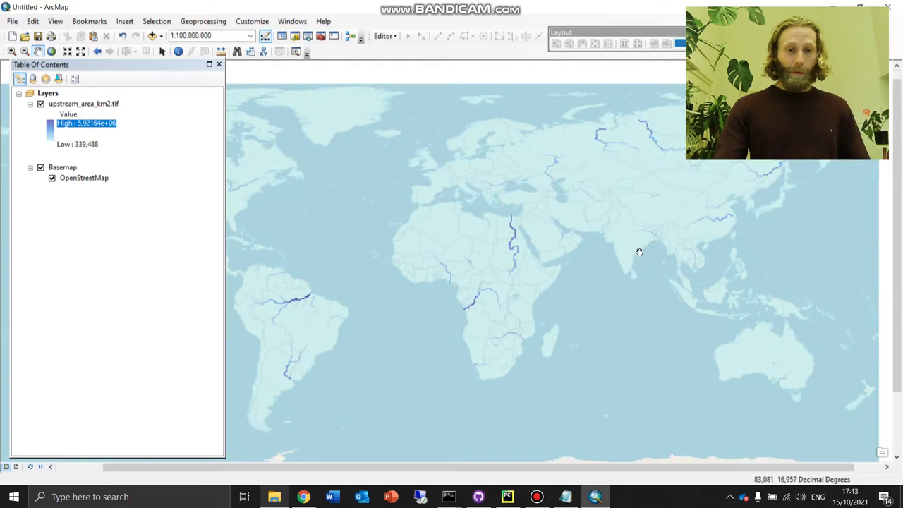
scroll(638, 252, "down", 2)
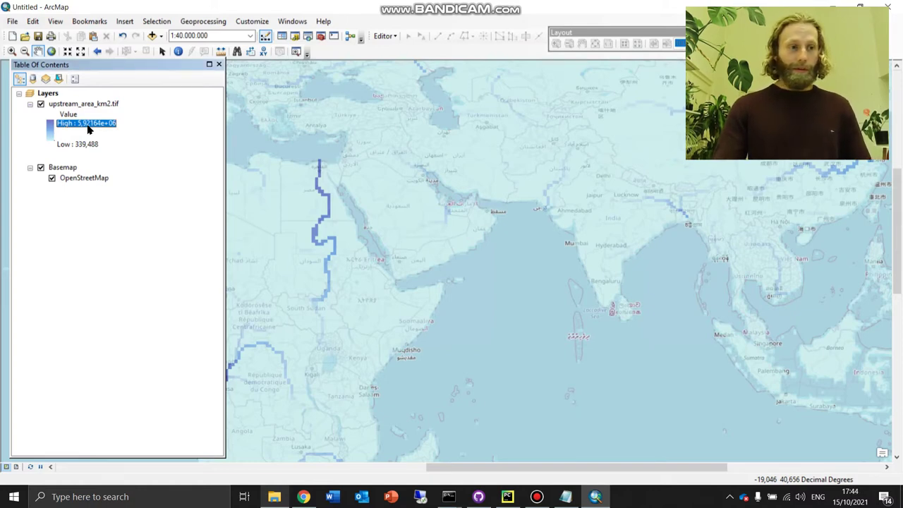
right_click(81, 103)
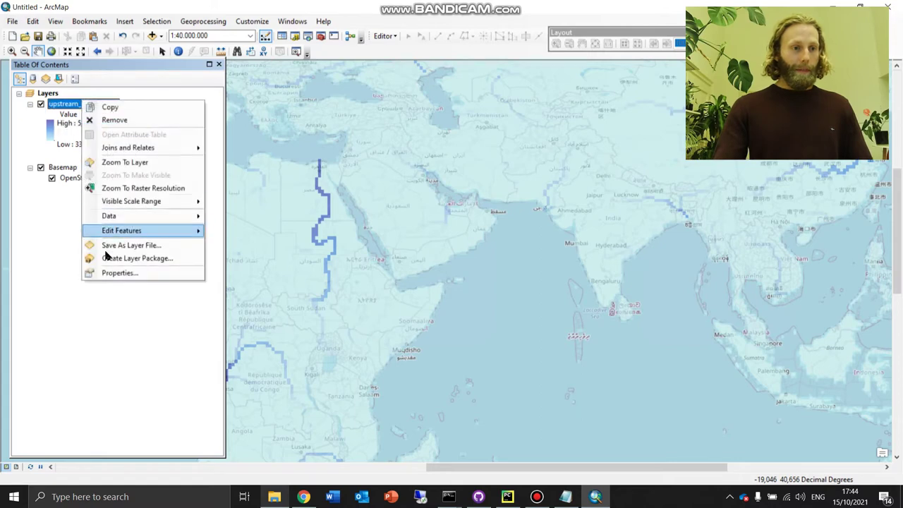
Switch upstream_area_km2 symbology to Classified with 20 Geometrical Interval classes
left_click(116, 274)
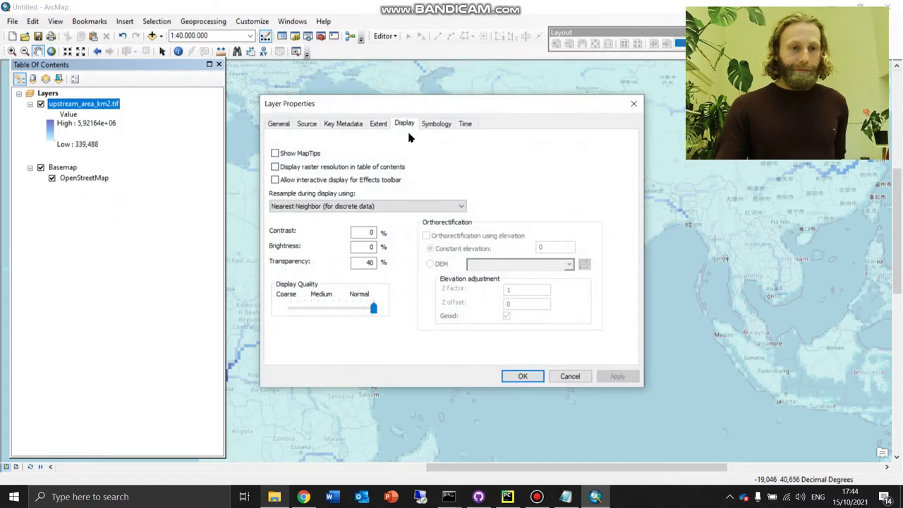
left_click(431, 126)
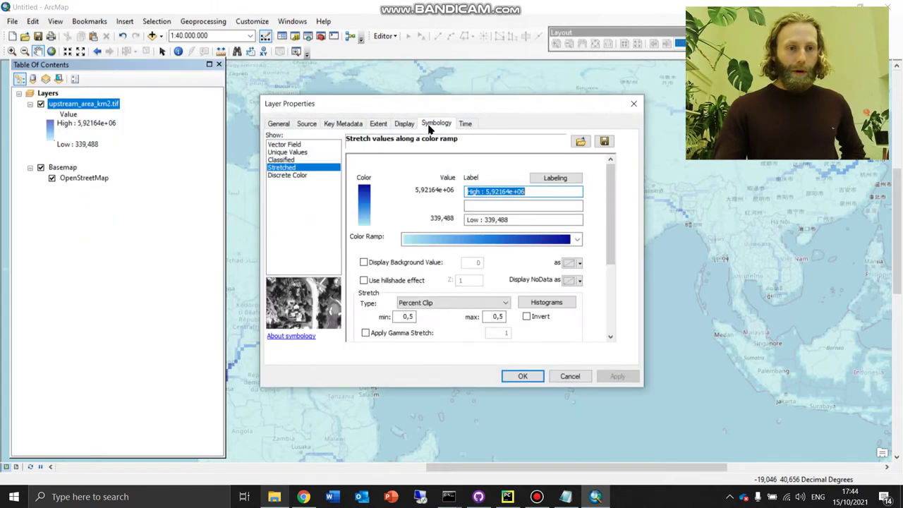
left_click(282, 160)
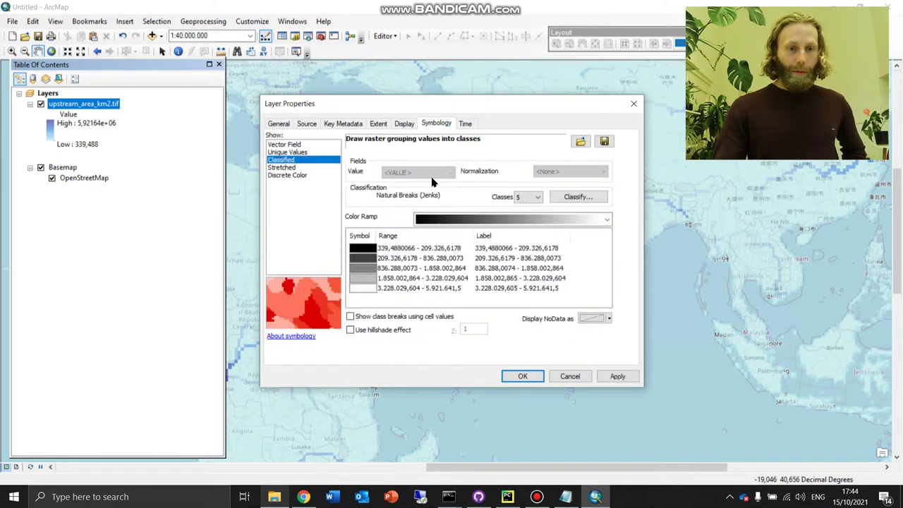
left_click(534, 198)
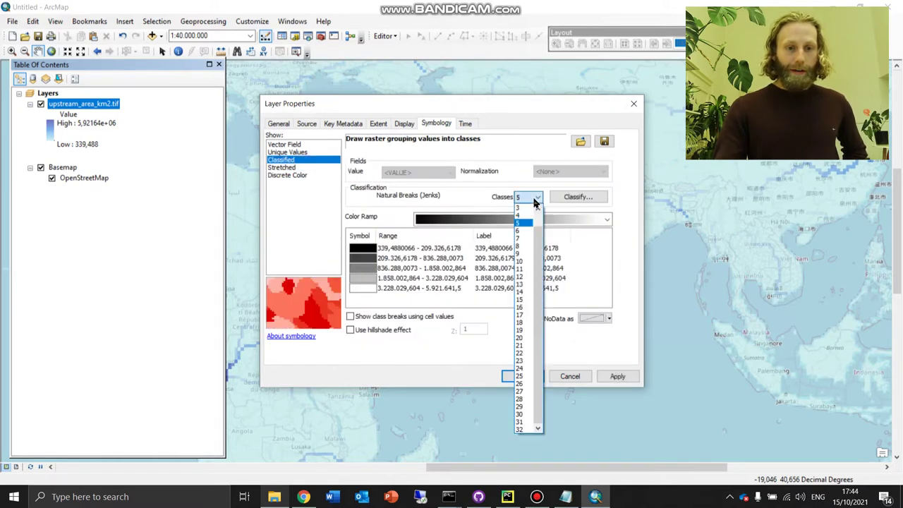
left_click(524, 342)
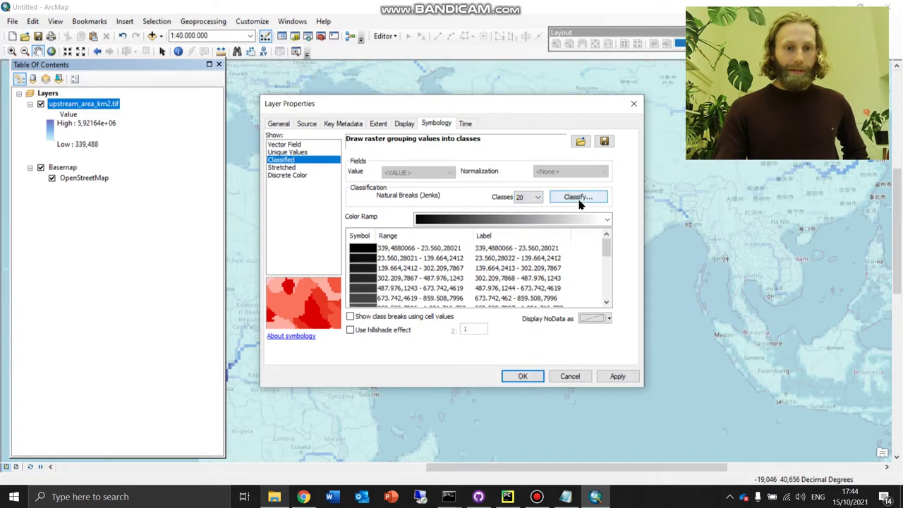
left_click(580, 203)
left_click(391, 134)
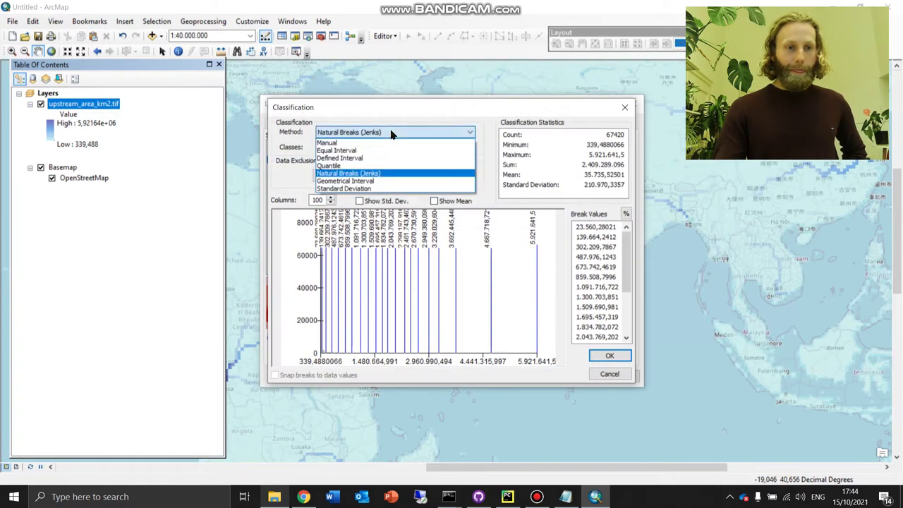
left_click(358, 183)
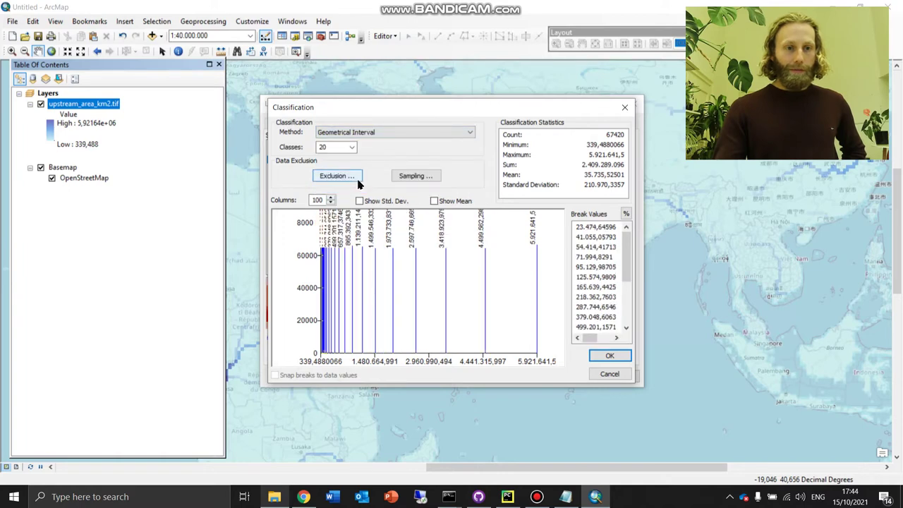
left_click(609, 355)
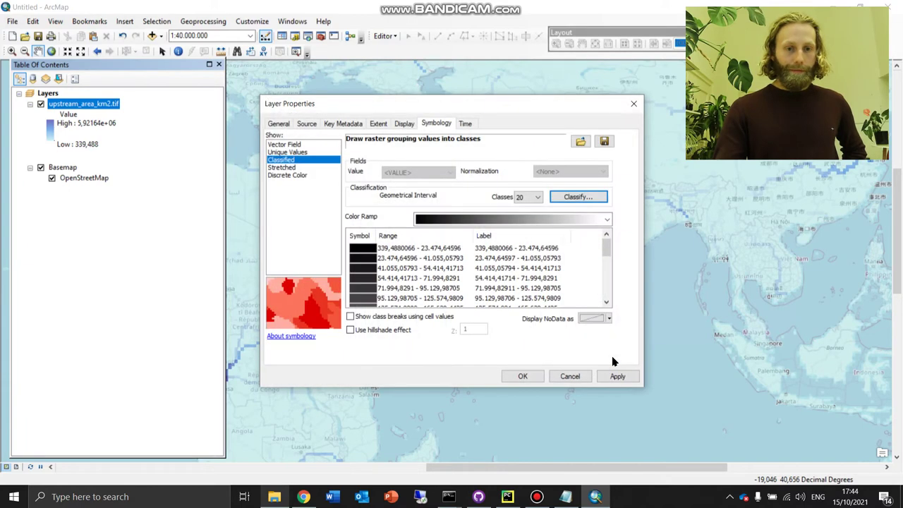
Shade the 20 classes with a light-to-dark blue colour ramp and apply
left_click(605, 220)
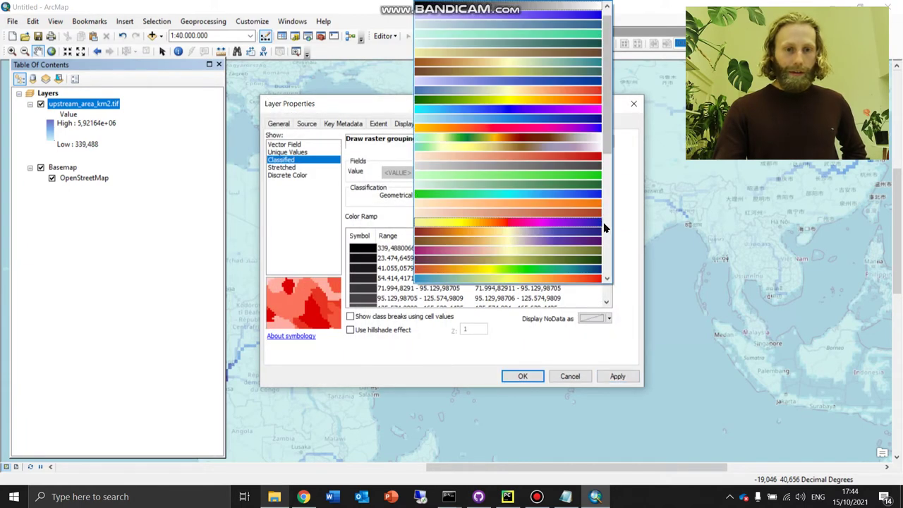
left_click(583, 120)
left_click(615, 376)
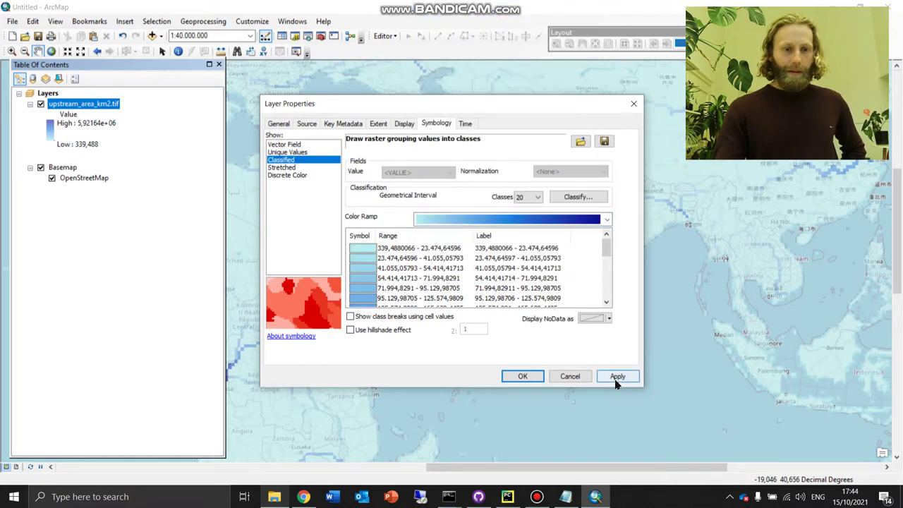
left_click(523, 377)
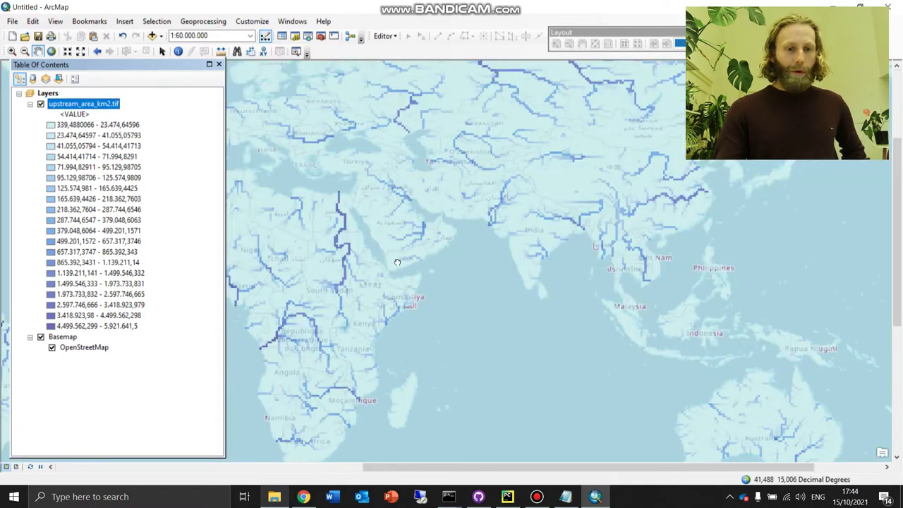
Pan and zoom in on the blue river classes down to the river mouths on India's east coast
left_click_drag(378, 258, 457, 277)
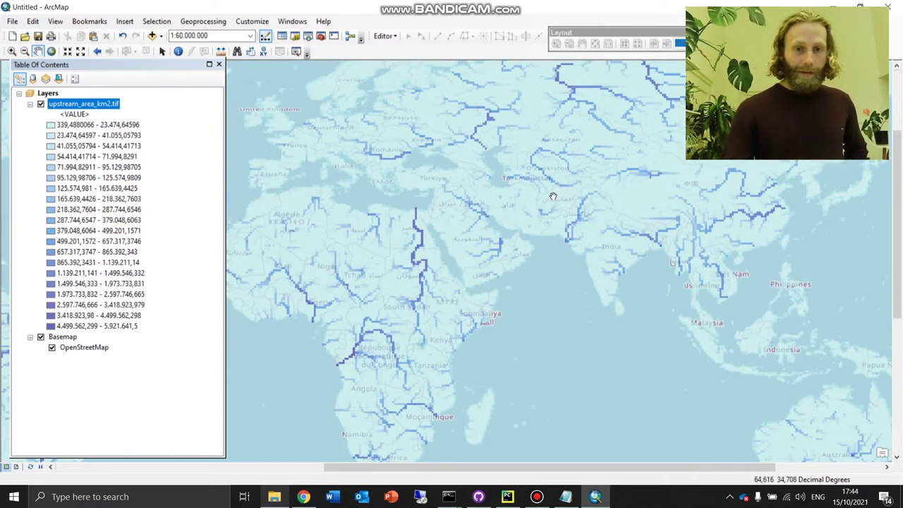
scroll(629, 282, "up", 1)
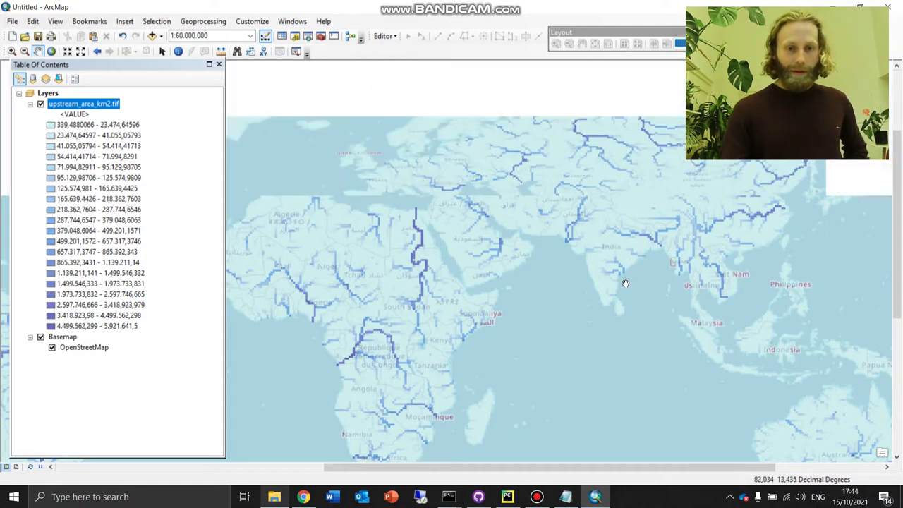
scroll(629, 282, "up", 4)
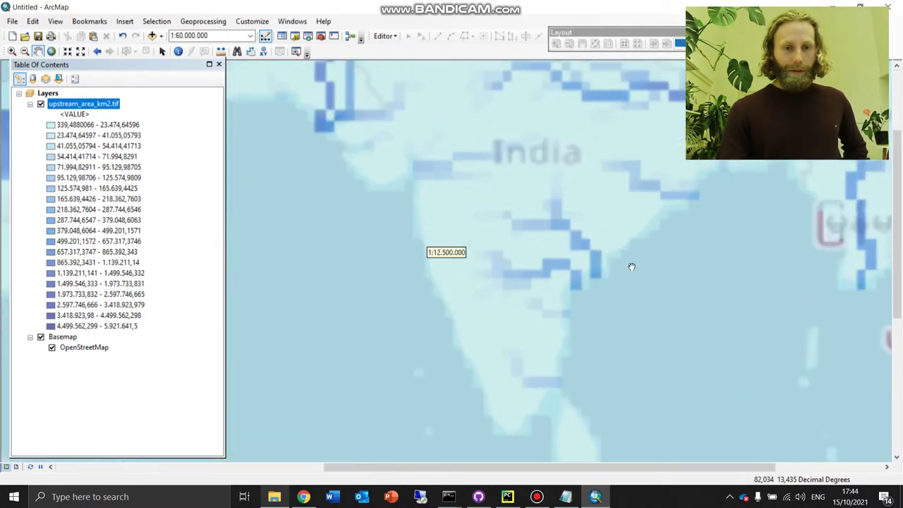
scroll(527, 268, "up", 3)
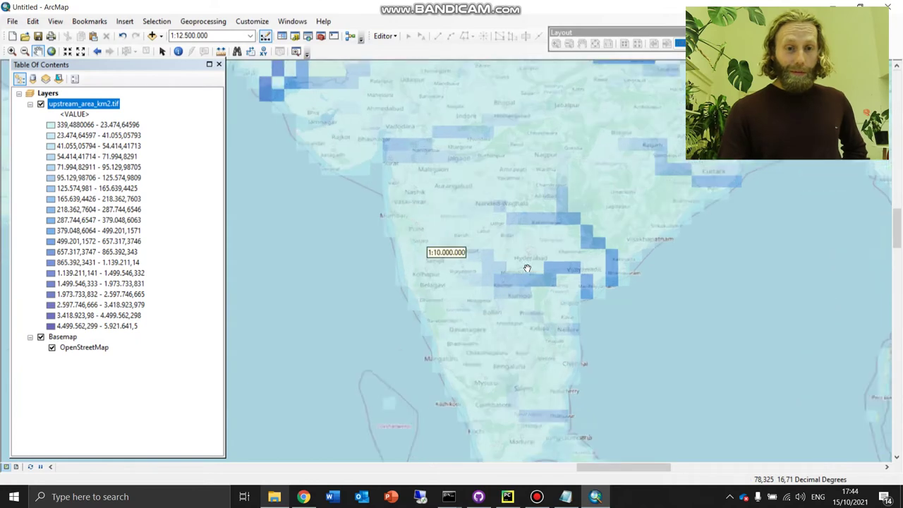
scroll(588, 294, "up", 2)
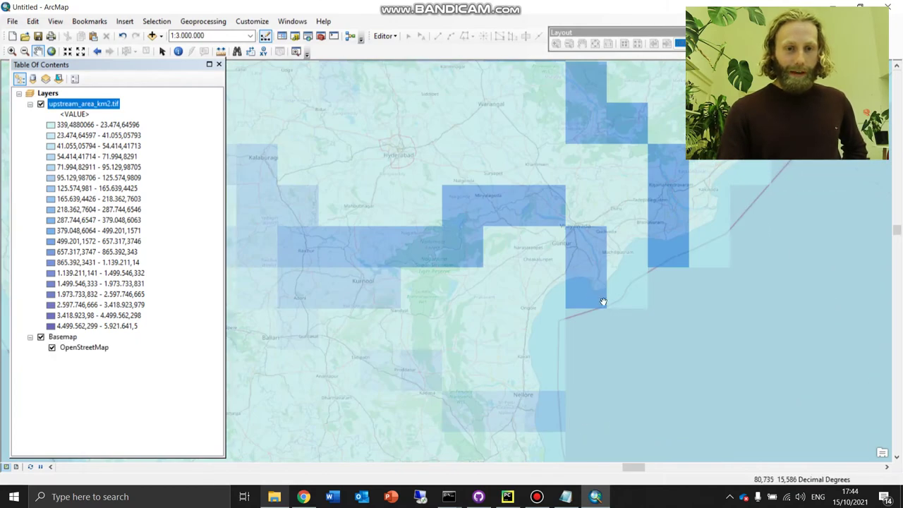
scroll(578, 300, "up", 3)
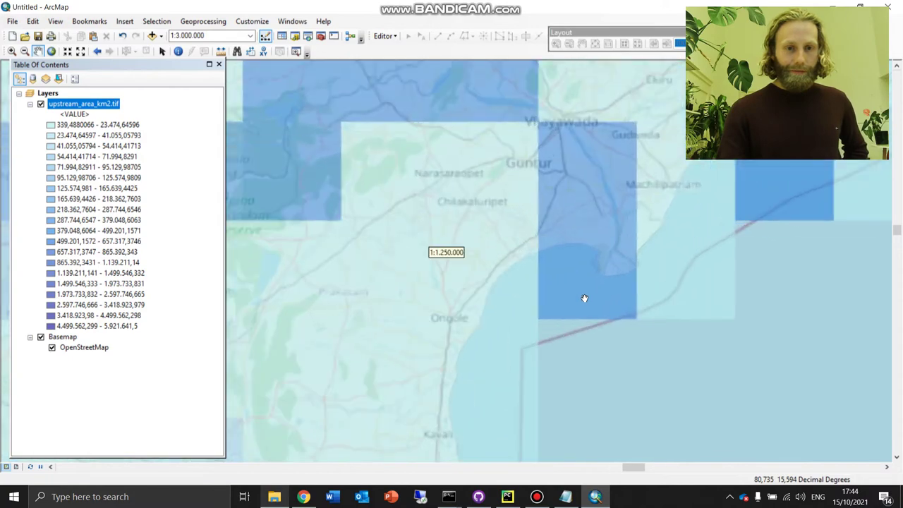
scroll(585, 279, "up", 3)
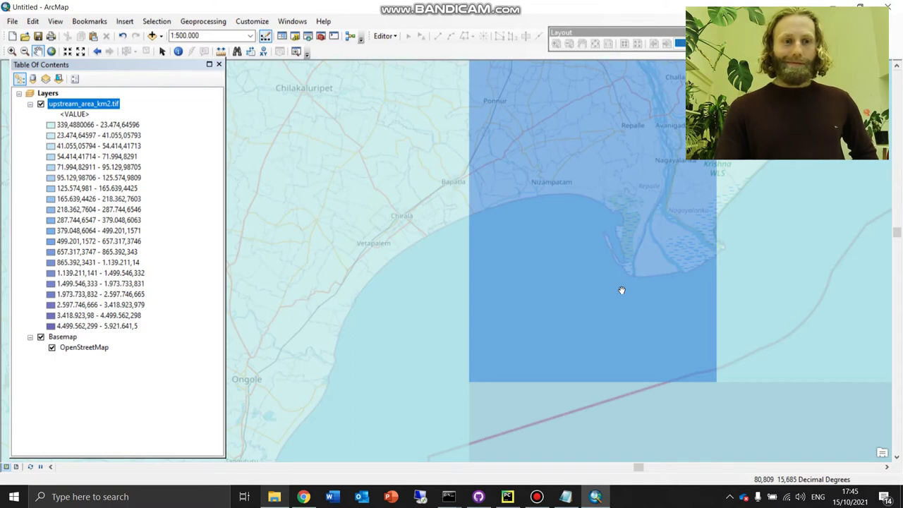
scroll(621, 289, "up", 5)
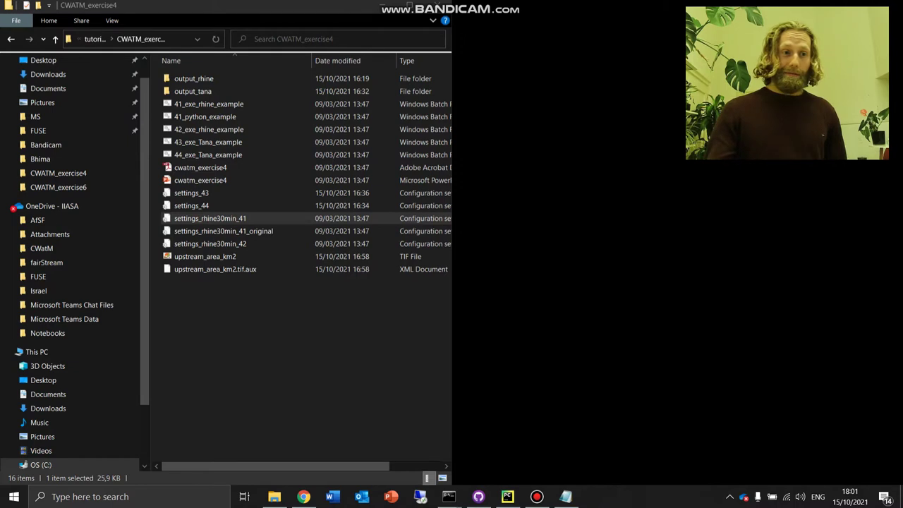
Browse from tutorial into CWATM_data > climate > global to view the four climate NC files
left_click(10, 38)
left_click(275, 78)
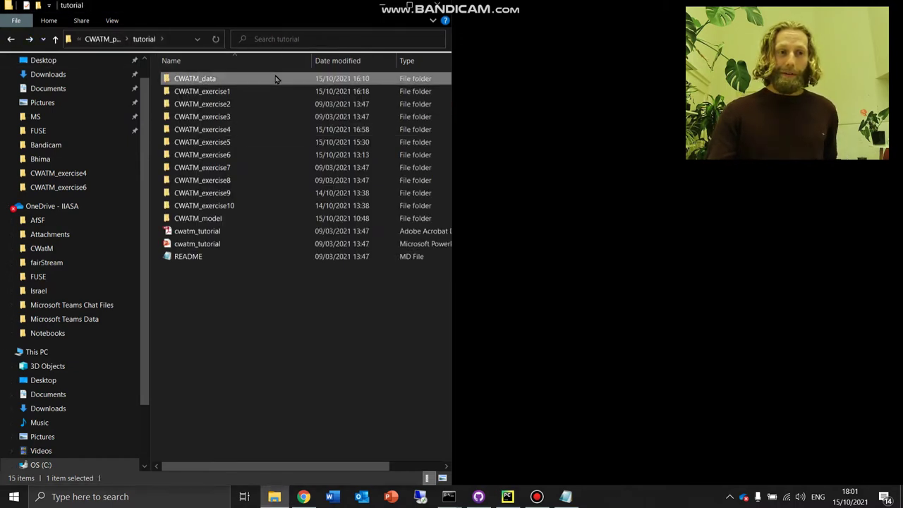
double_click(275, 79)
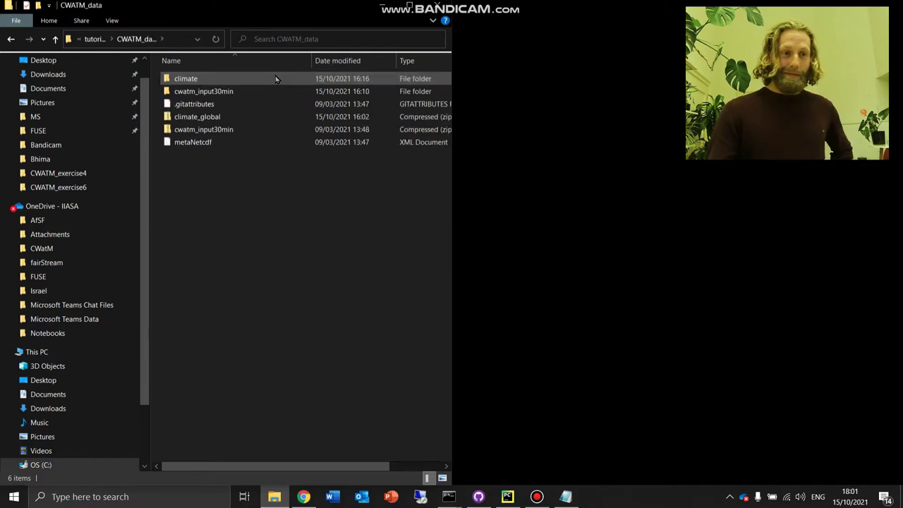
double_click(275, 78)
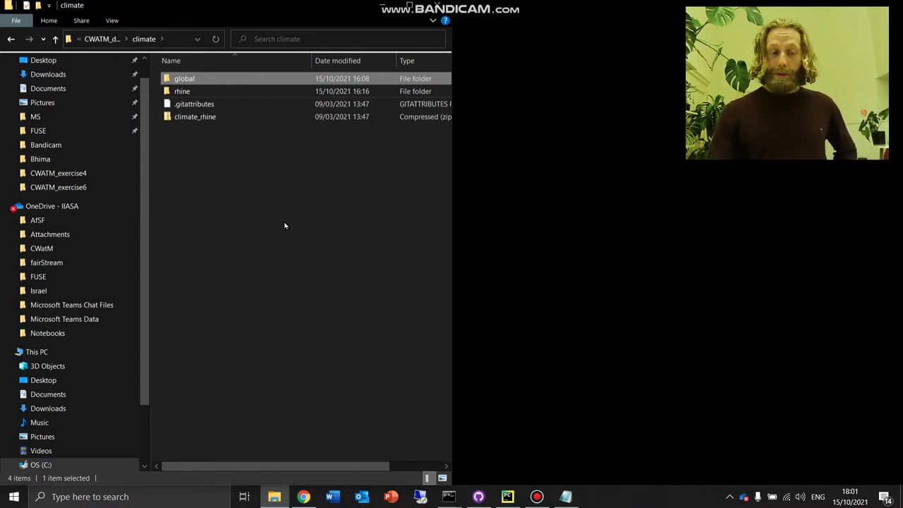
double_click(235, 80)
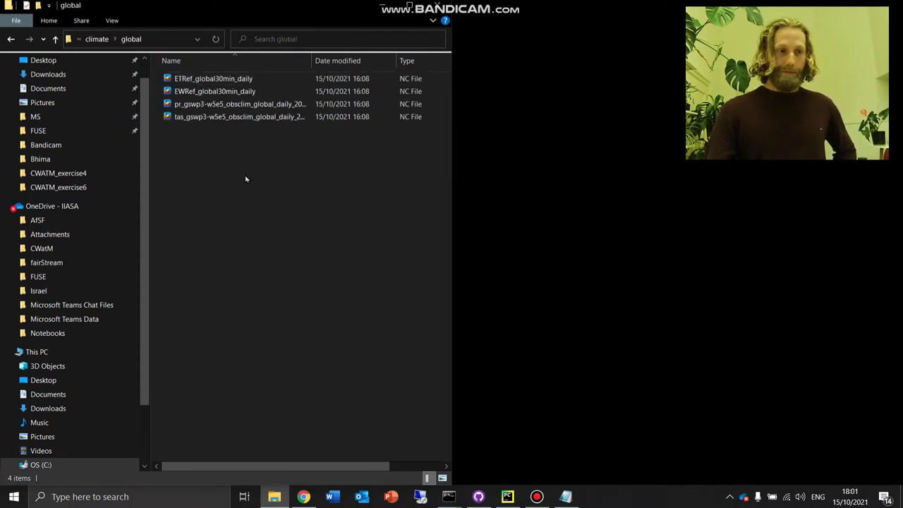
Return to the tutorial folder and reopen CWATM_exercise4
left_click(12, 42)
left_click(12, 40)
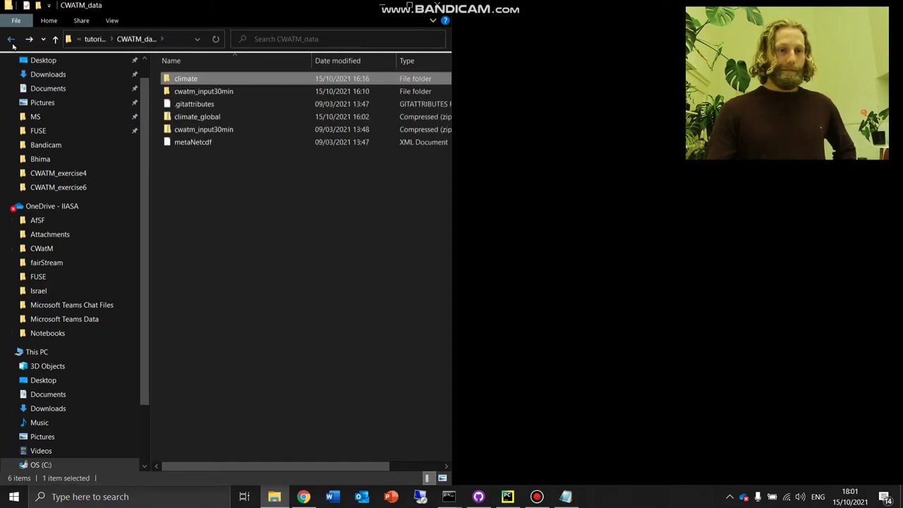
left_click(12, 43)
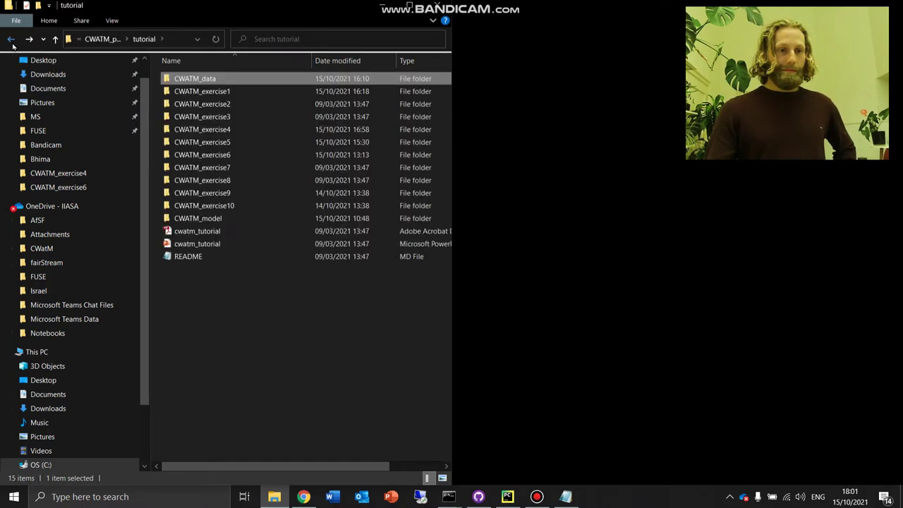
double_click(217, 132)
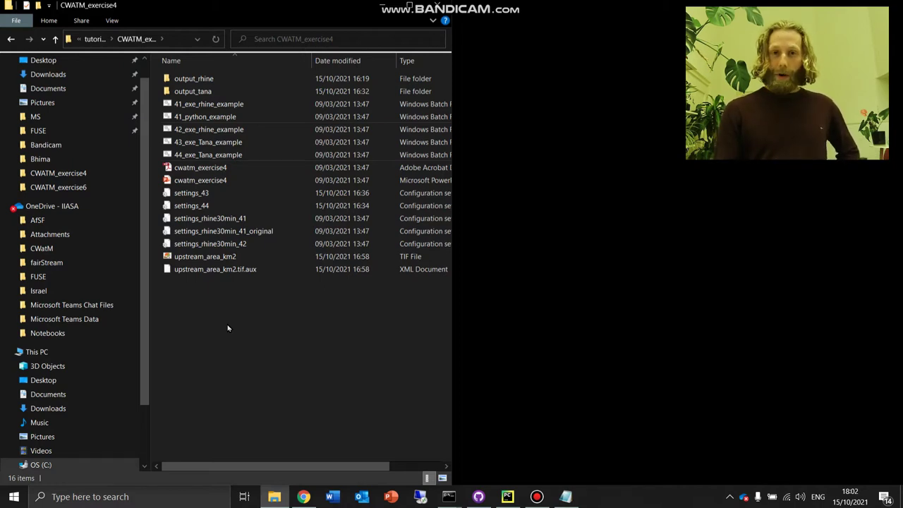
Run 41_exe_rhine_example to completion, then open settings_rhine30min_41 in Notepad
left_click(252, 220)
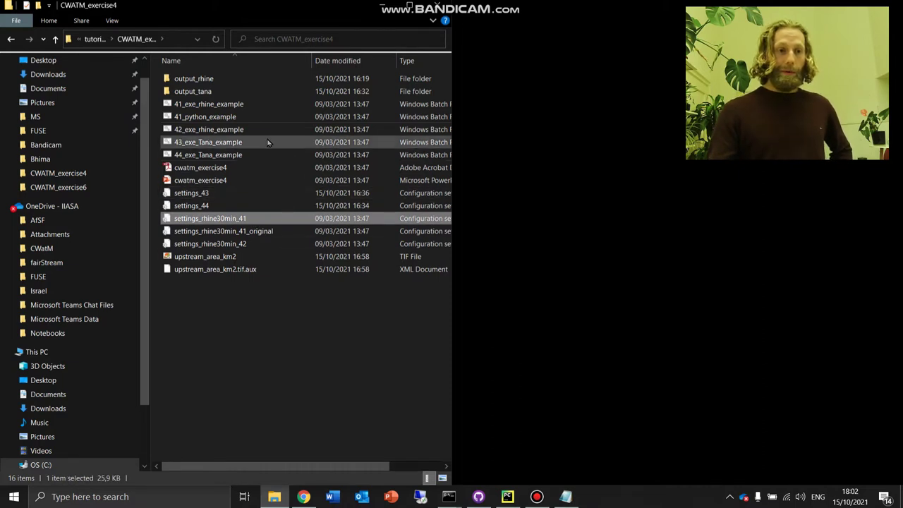
double_click(244, 104)
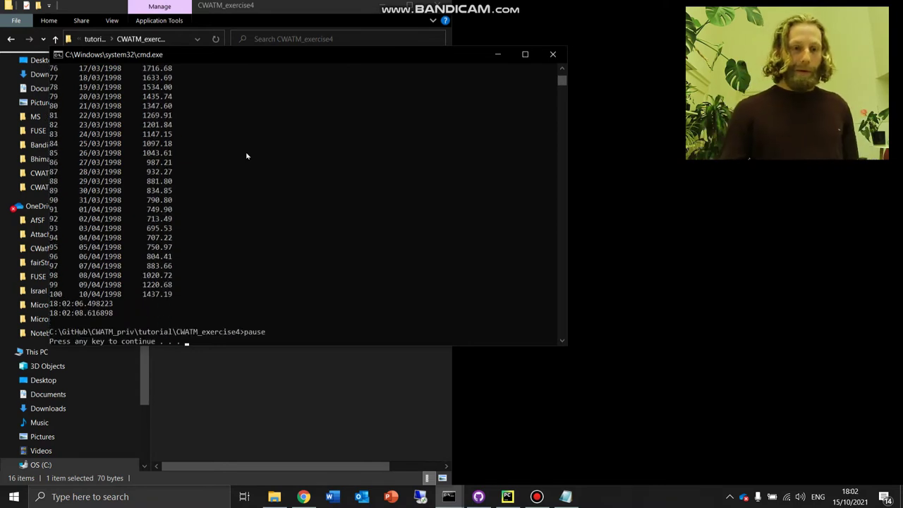
key("Return")
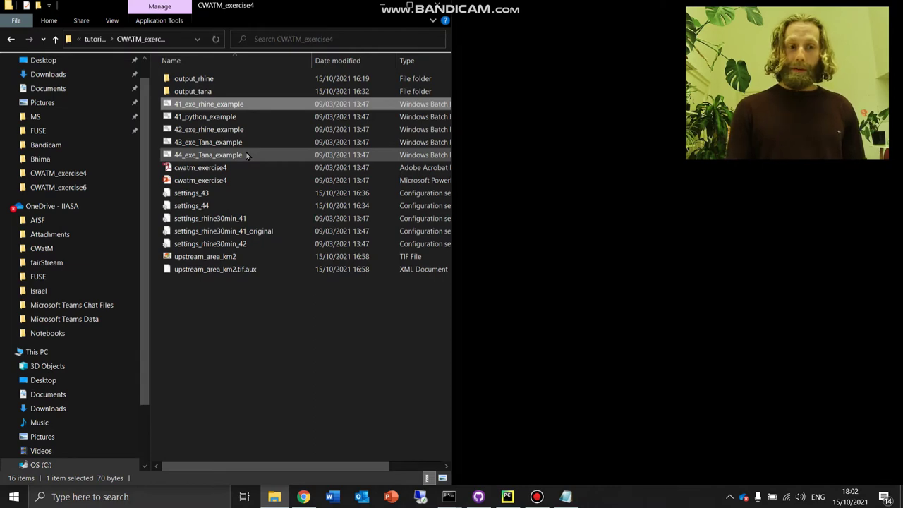
double_click(247, 219)
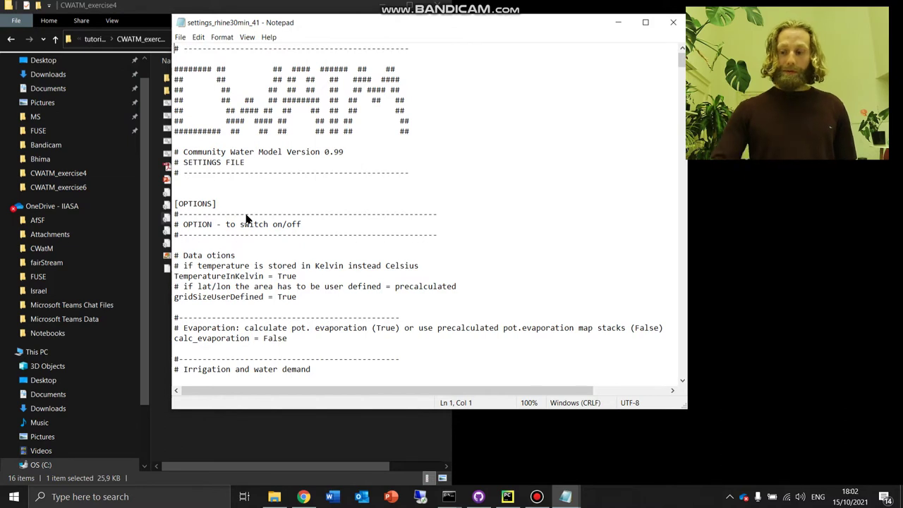
Scroll through the [OPTIONS] section and highlight the calc_evaporation = False line
scroll(247, 218, "down", 4)
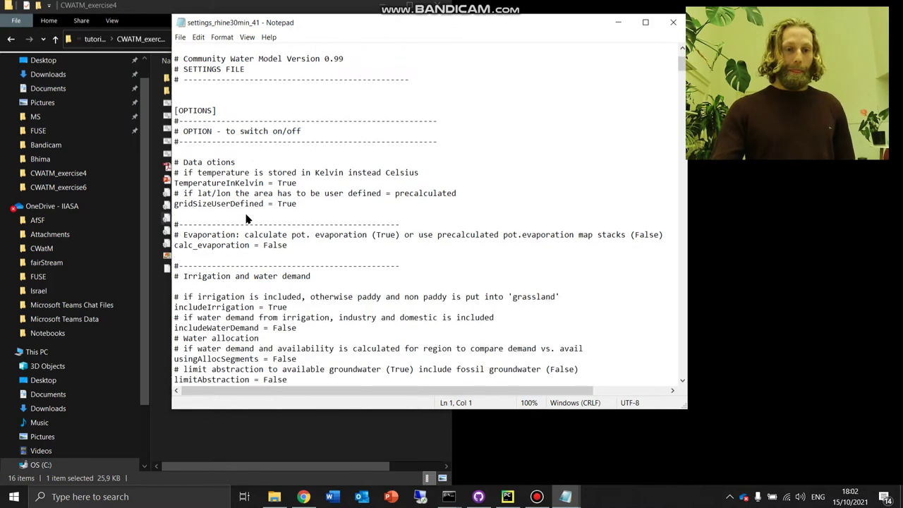
left_click(302, 216)
left_click_drag(302, 216, 171, 214)
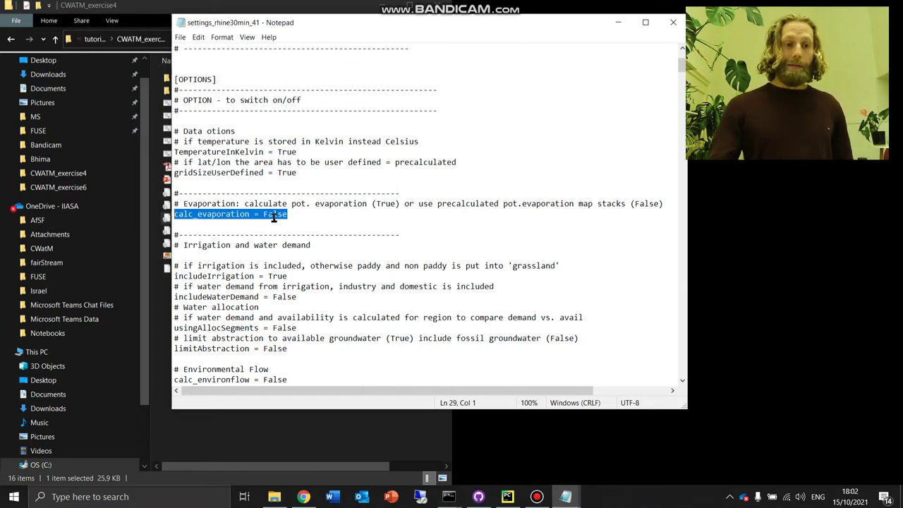
left_click(326, 211)
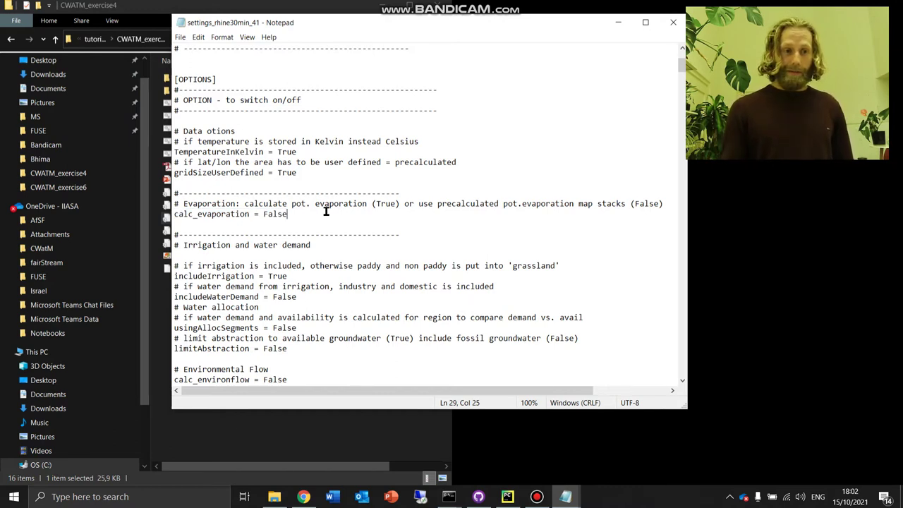
left_click_drag(326, 212, 162, 211)
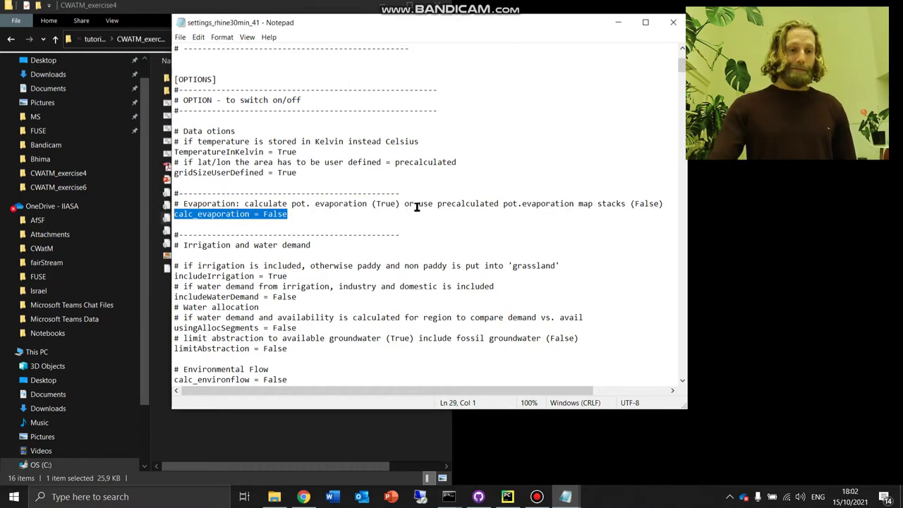
scroll(416, 207, "down", 10)
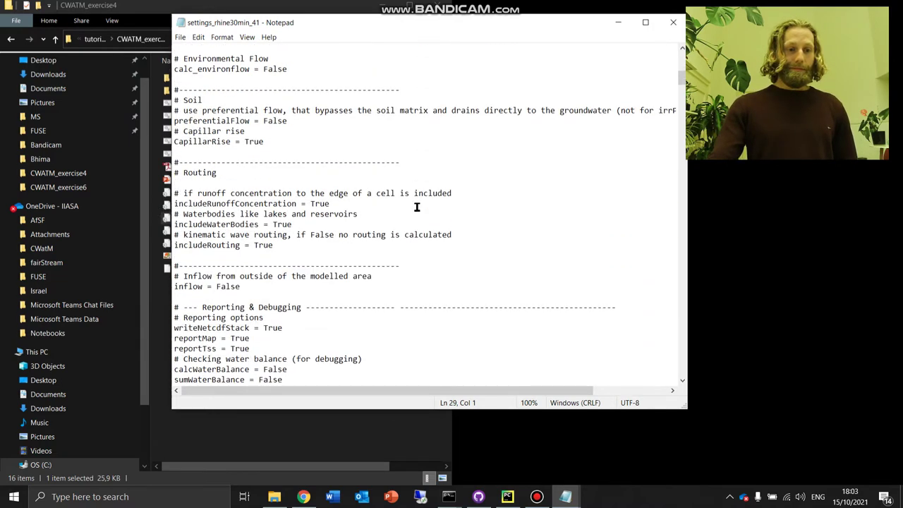
scroll(417, 206, "down", 11)
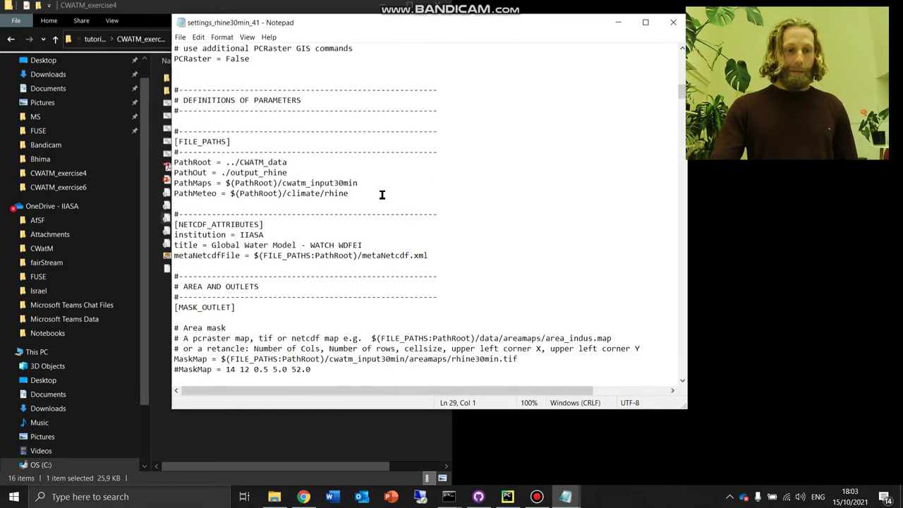
Change PathMeteo from climate/rhine to $(PathRoot)/climate/global
left_click_drag(348, 194, 157, 191)
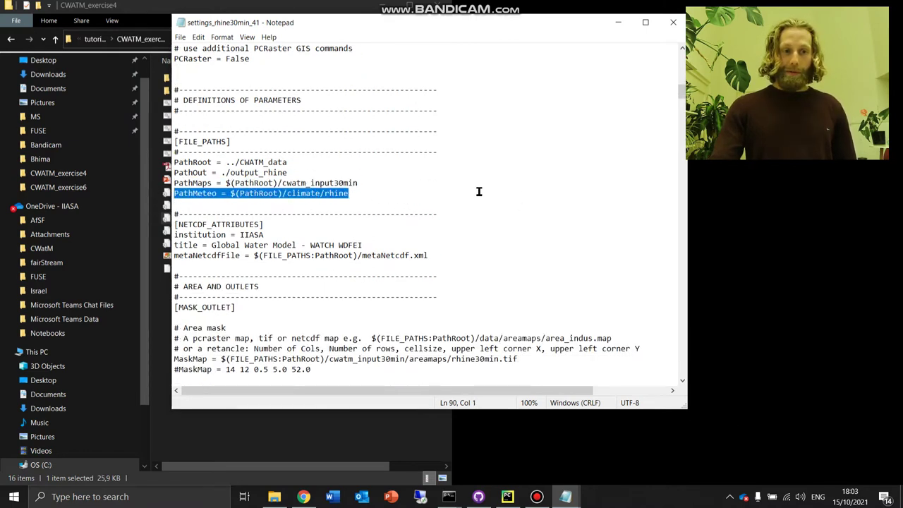
left_click(374, 192)
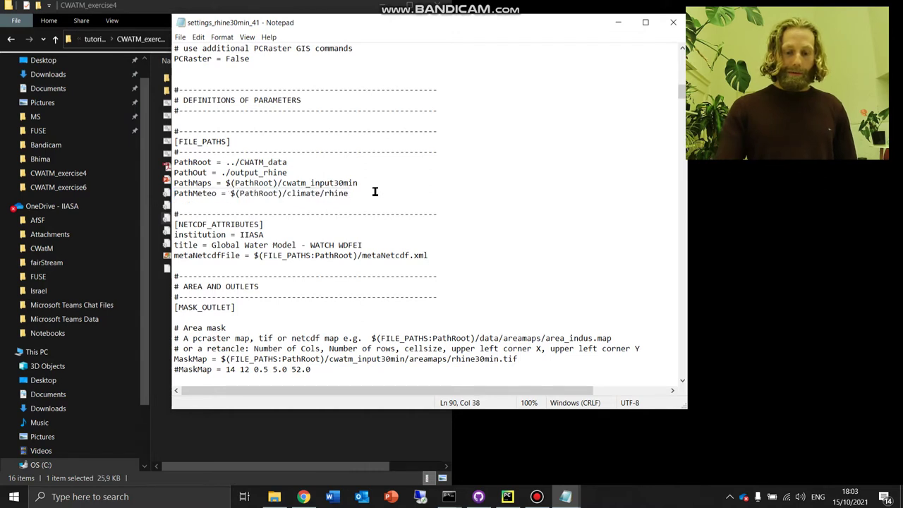
key("BackSpace")
key("BackSpace")
key("BackSpace")
key("BackSpace")
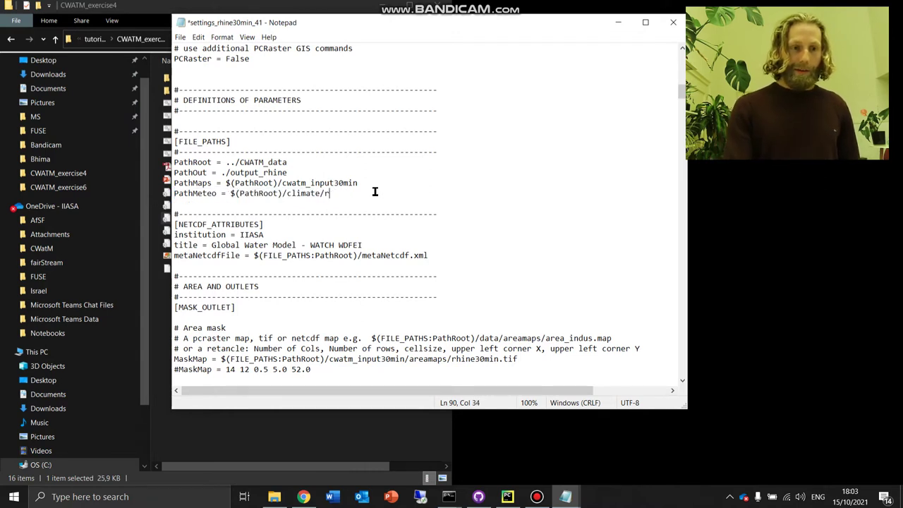
type("global")
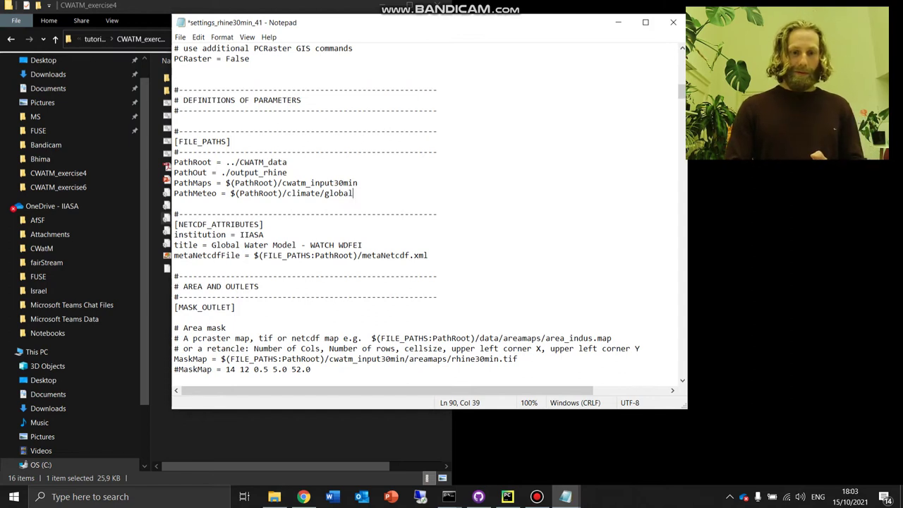
key("Up")
key("Up")
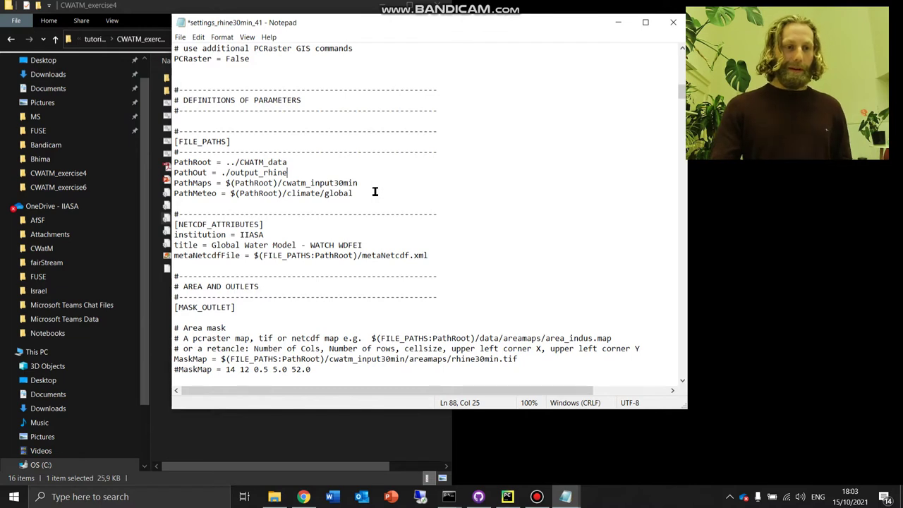
scroll(374, 191, "down", 4)
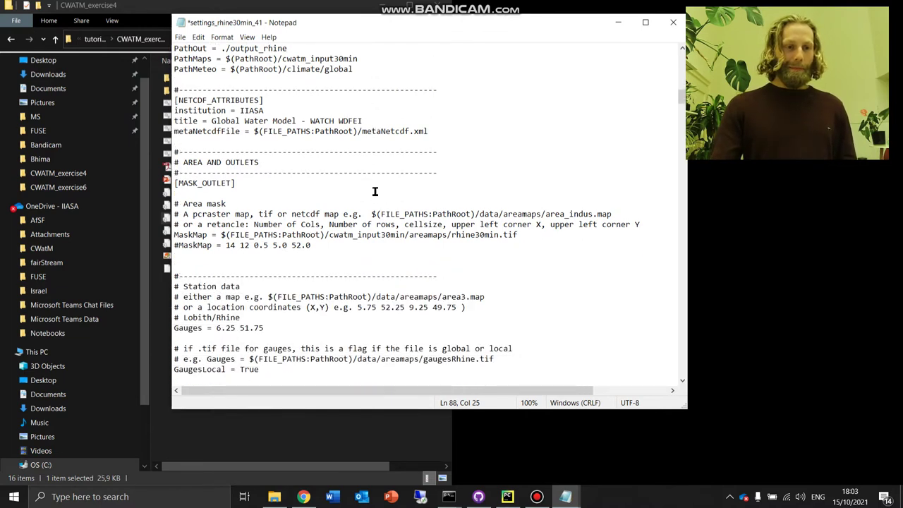
Comment out the Rhine MaskMap tif file line with #
left_click(350, 248)
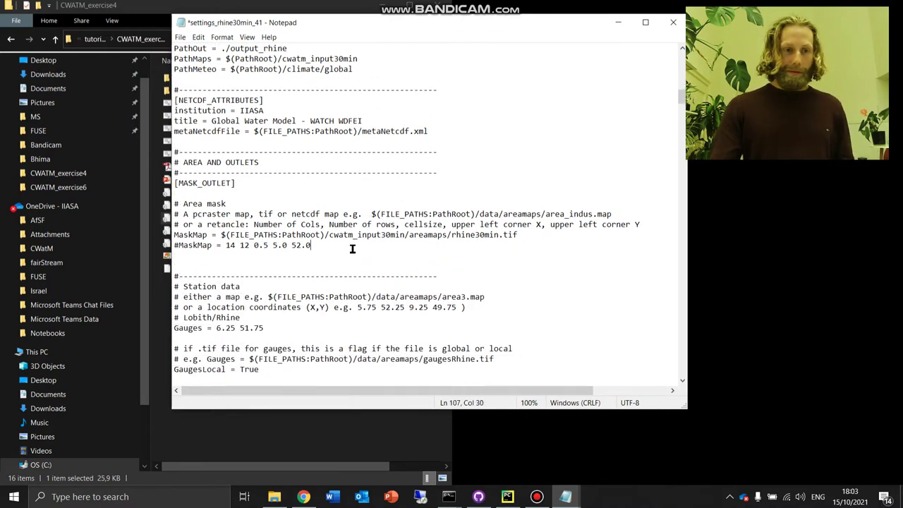
left_click(171, 236, "shift")
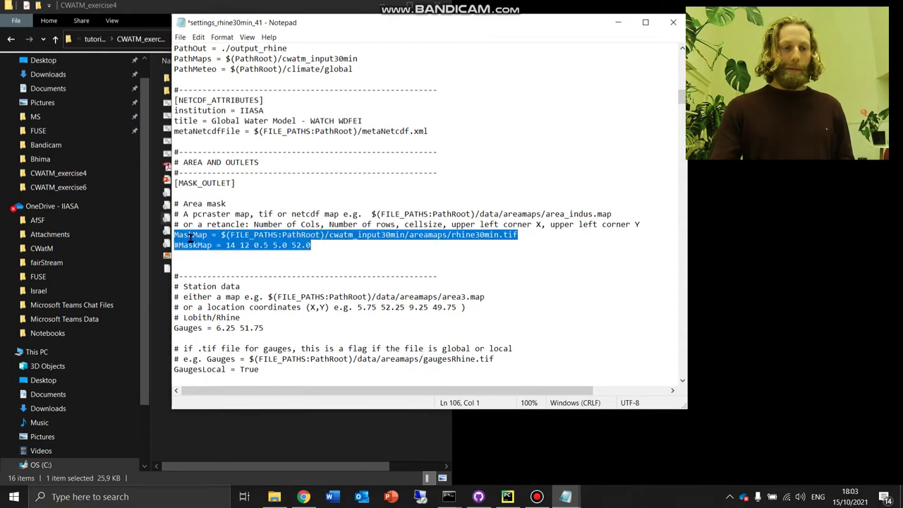
left_click(179, 245)
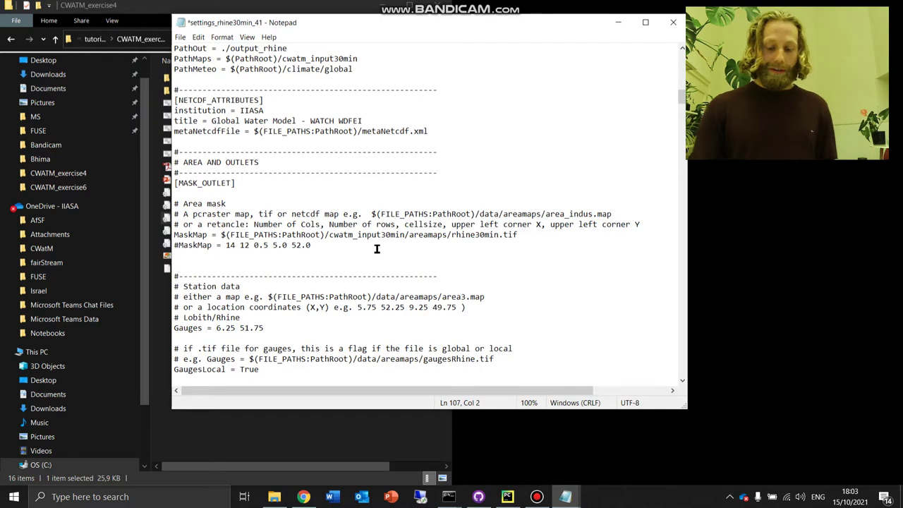
key("Left")
key("Up")
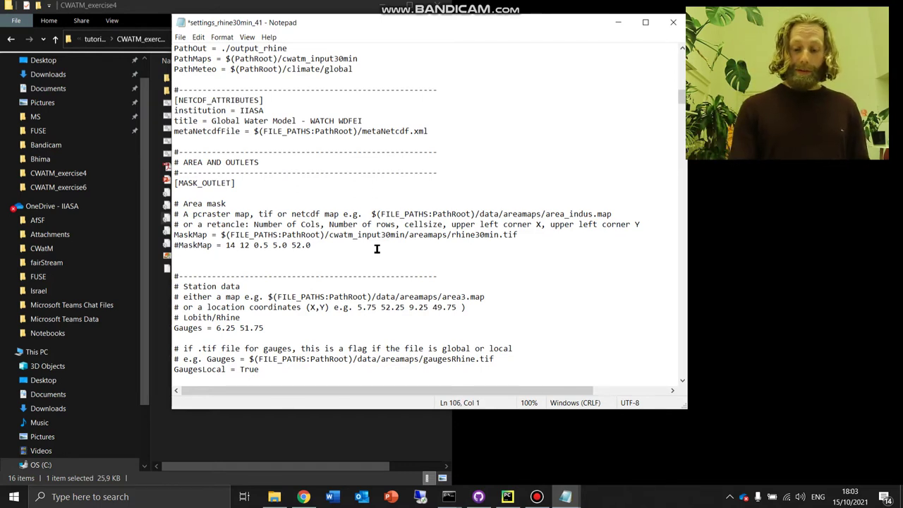
type("#")
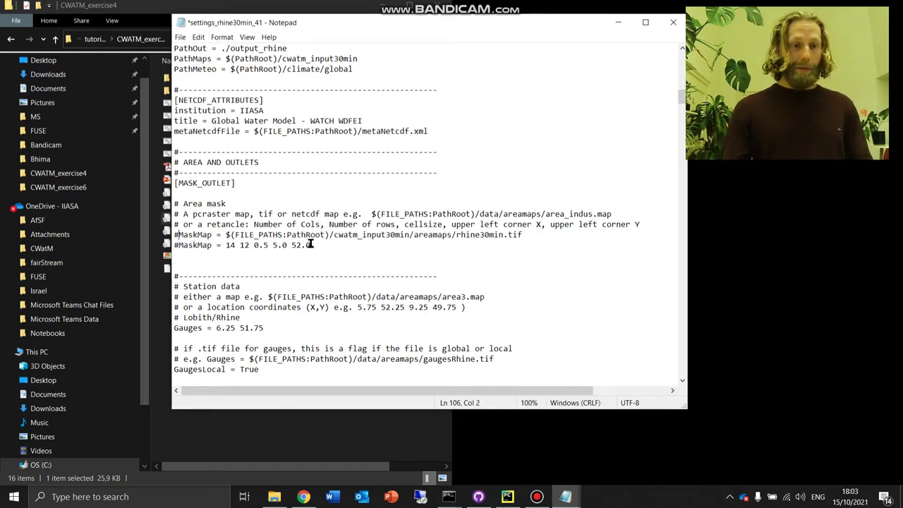
Add a new uncommented MaskMap line set to 31.2 31.8
left_click_drag(313, 245, 179, 245)
key("ctrl+c")
left_click(201, 254)
key("ctrl+v")
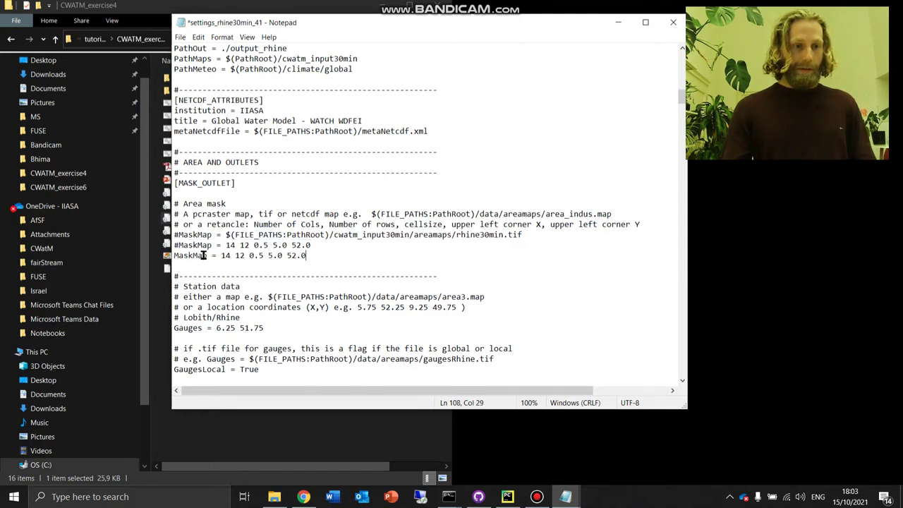
left_click_drag(306, 256, 221, 255)
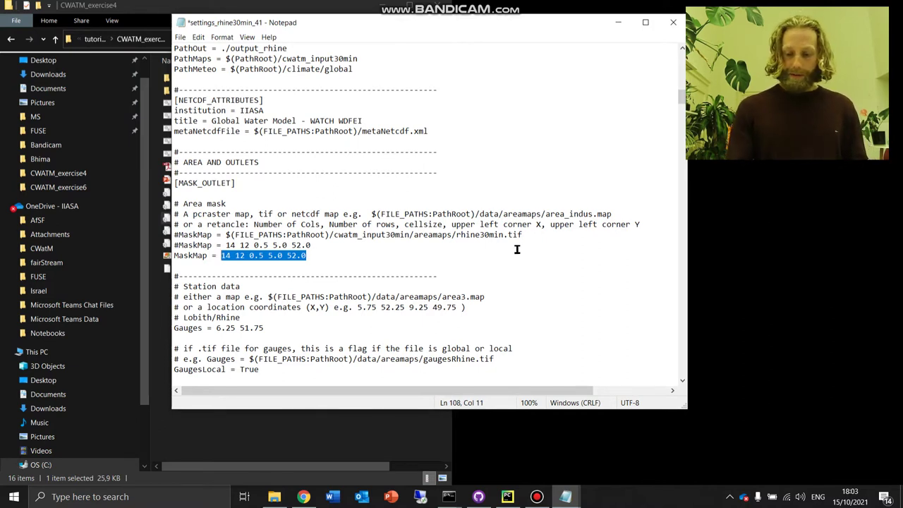
key("Delete")
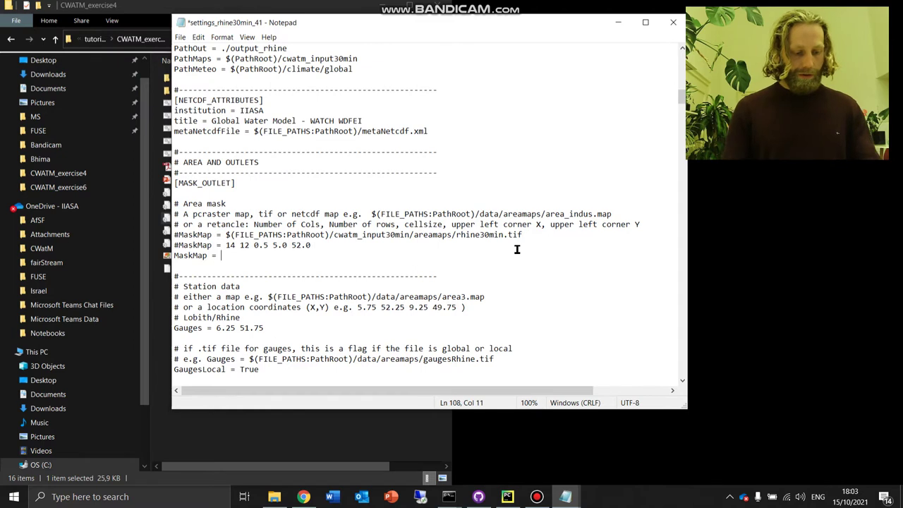
type("31.2")
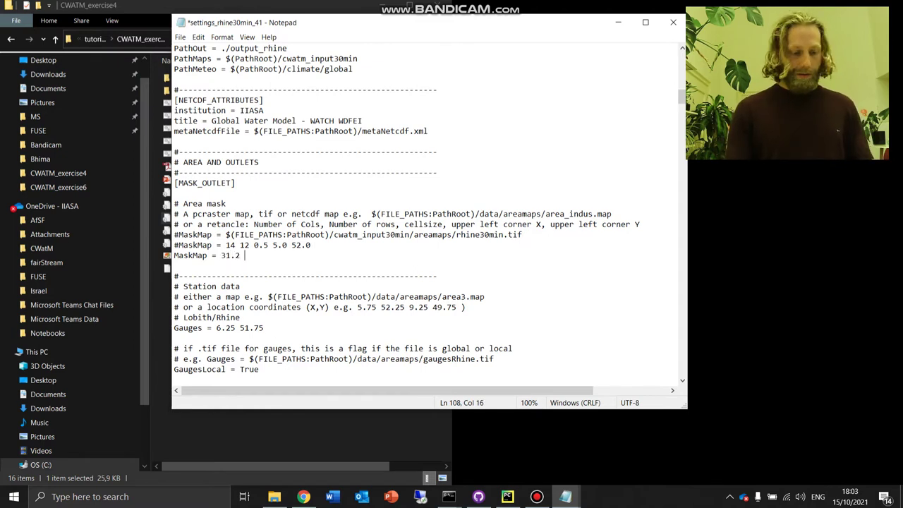
type(" 31.8")
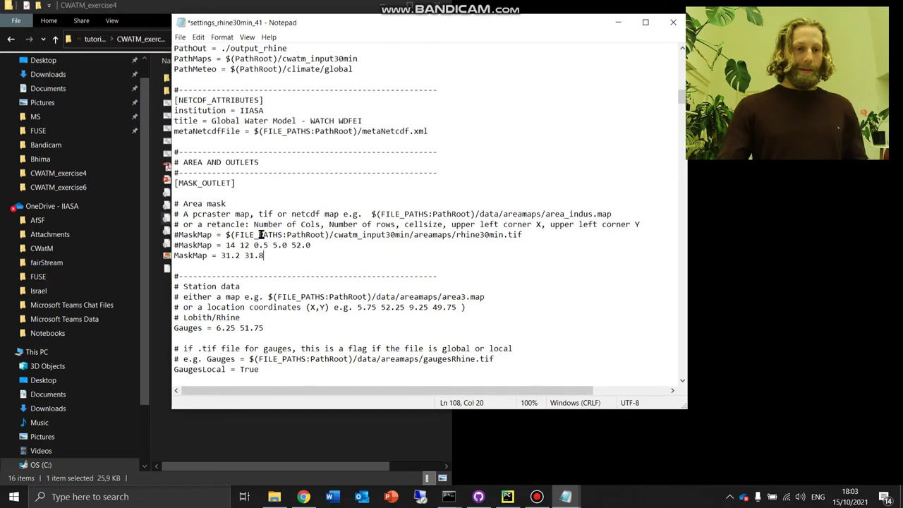
left_click_drag(264, 256, 219, 255)
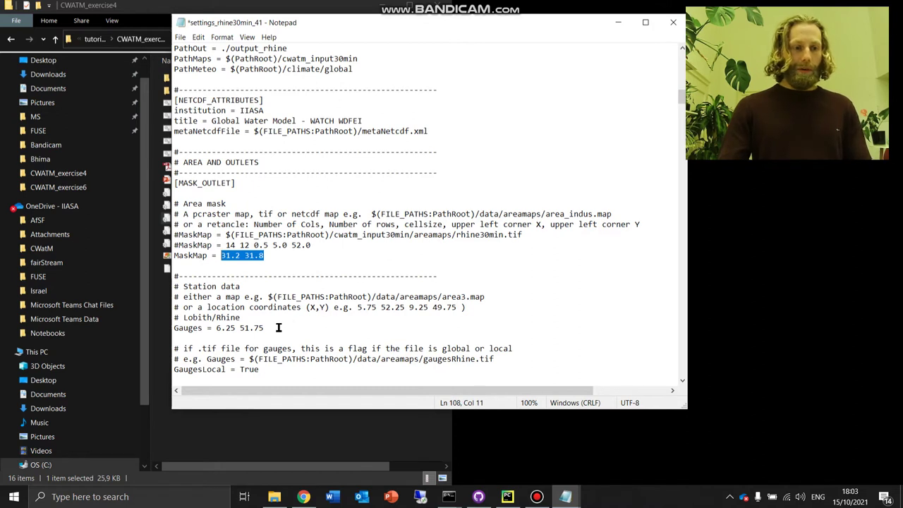
left_click_drag(279, 327, 216, 328)
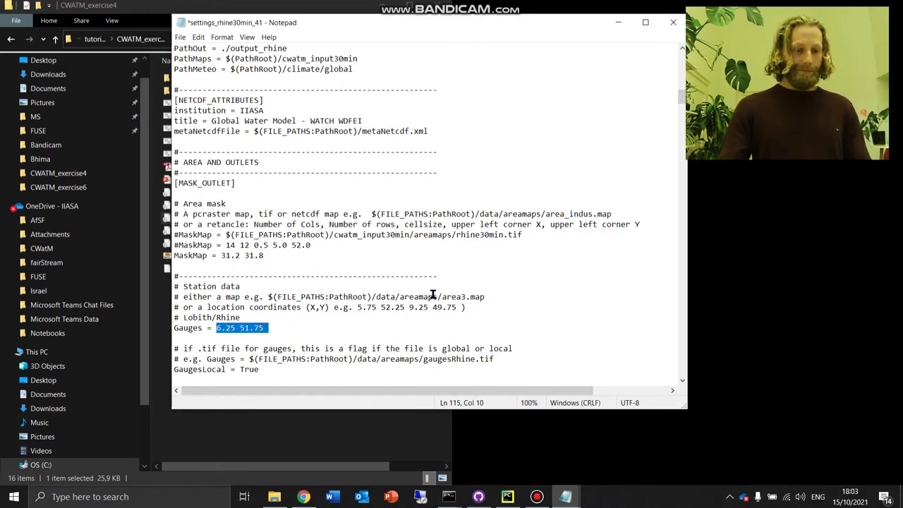
Replace the Gauges coordinates 6.25 51.75 with 31.2 31.8, then scroll down to [METEO]
key("ctrl+v")
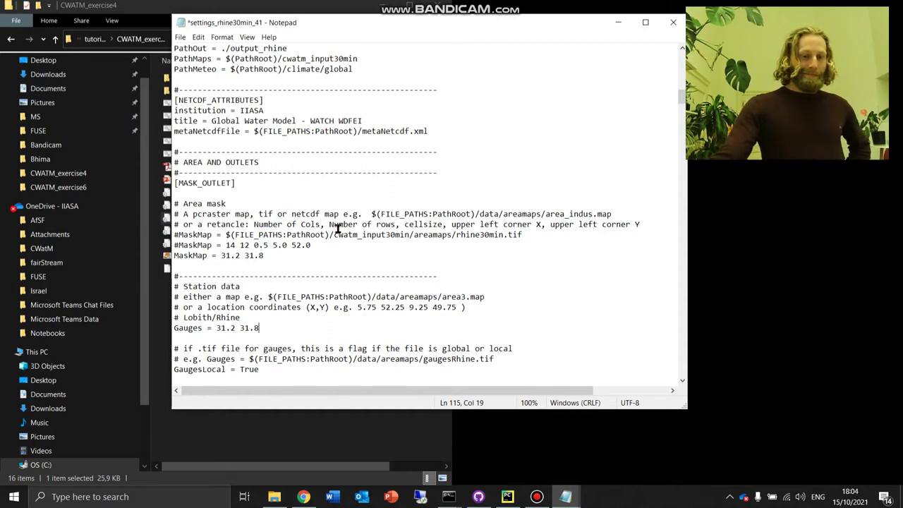
scroll(338, 227, "down", 6)
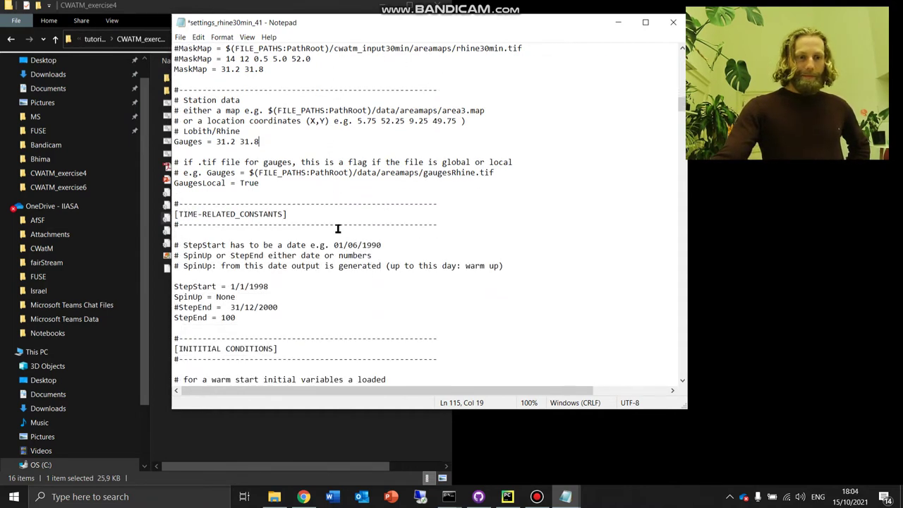
scroll(338, 228, "down", 4)
scroll(338, 228, "down", 20)
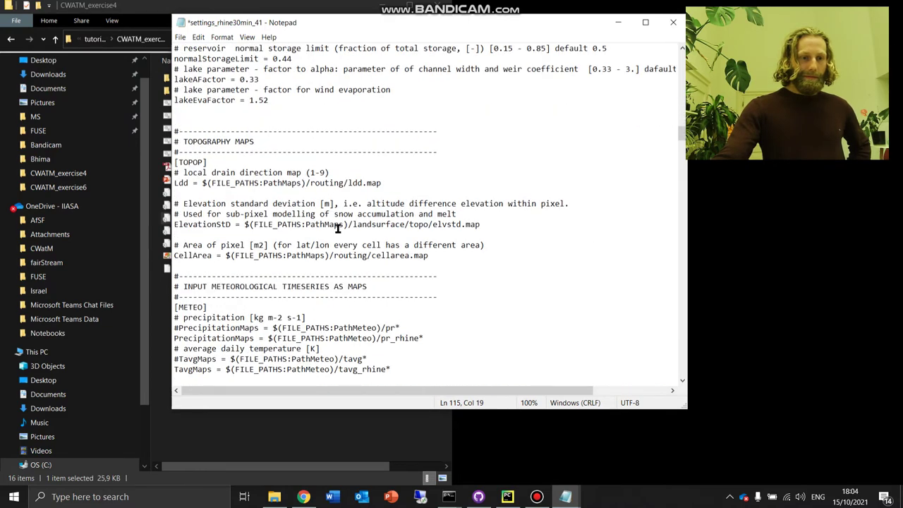
scroll(338, 227, "down", 4)
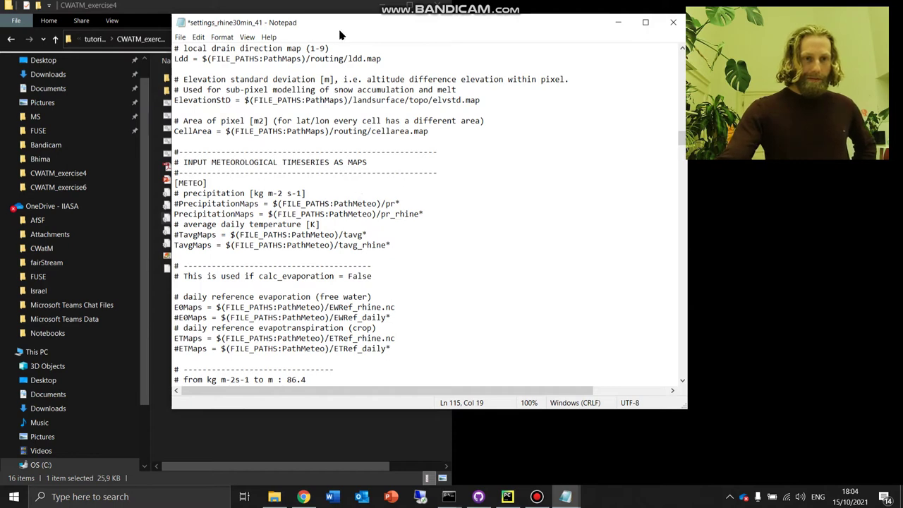
left_click_drag(339, 34, 655, 67)
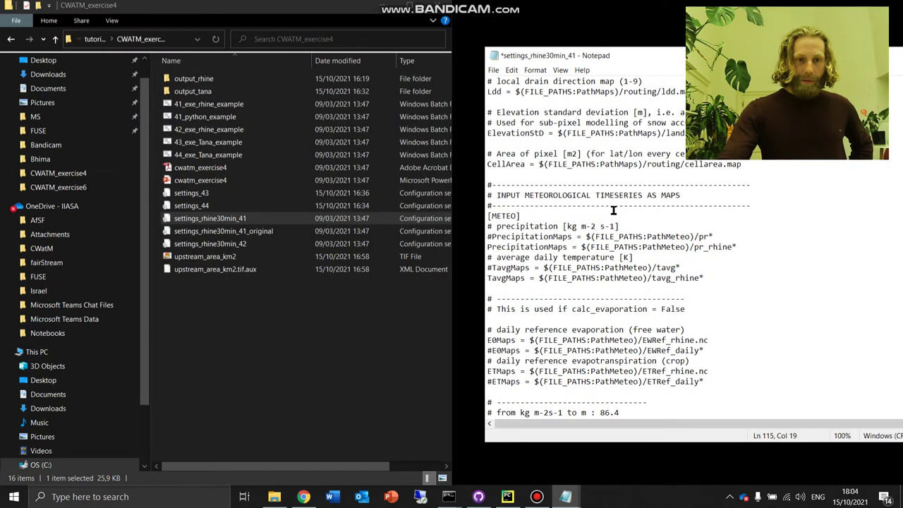
Browse to CWATM_data\climate\global to view its four NC climate files
left_click_drag(528, 215, 472, 215)
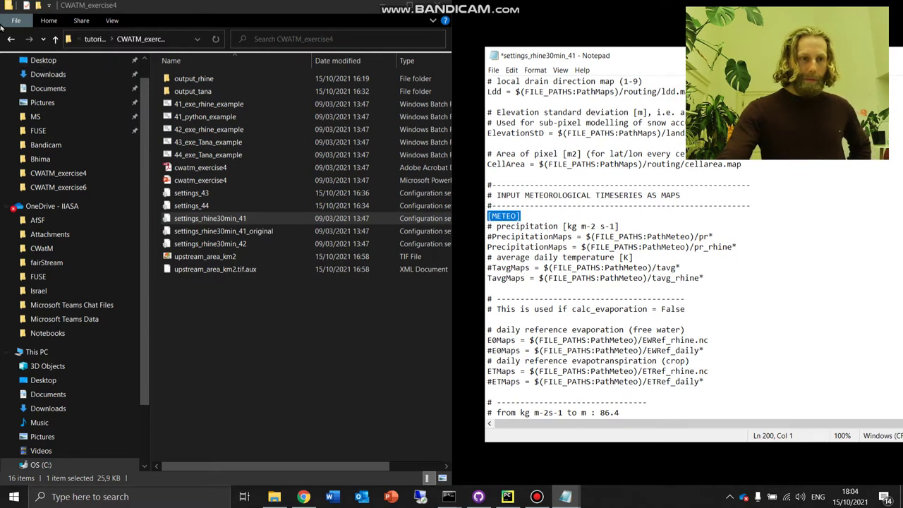
left_click(94, 40)
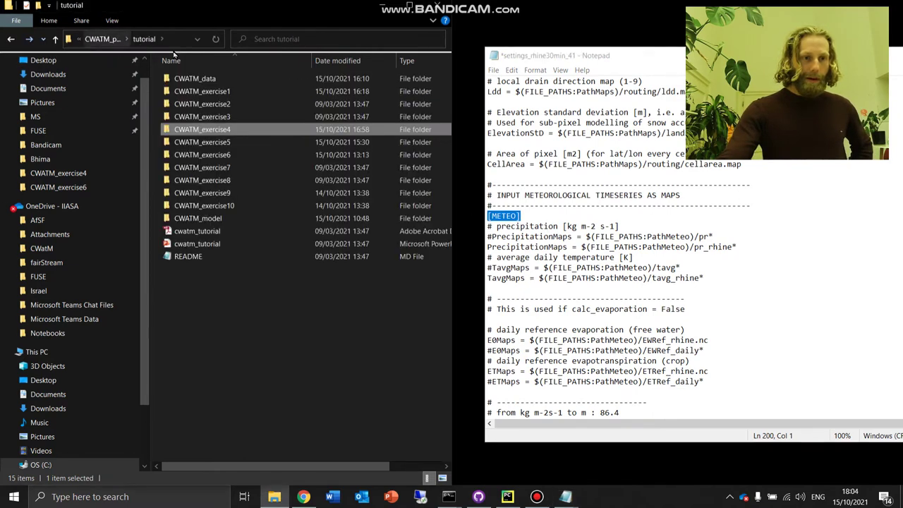
double_click(185, 80)
double_click(185, 80)
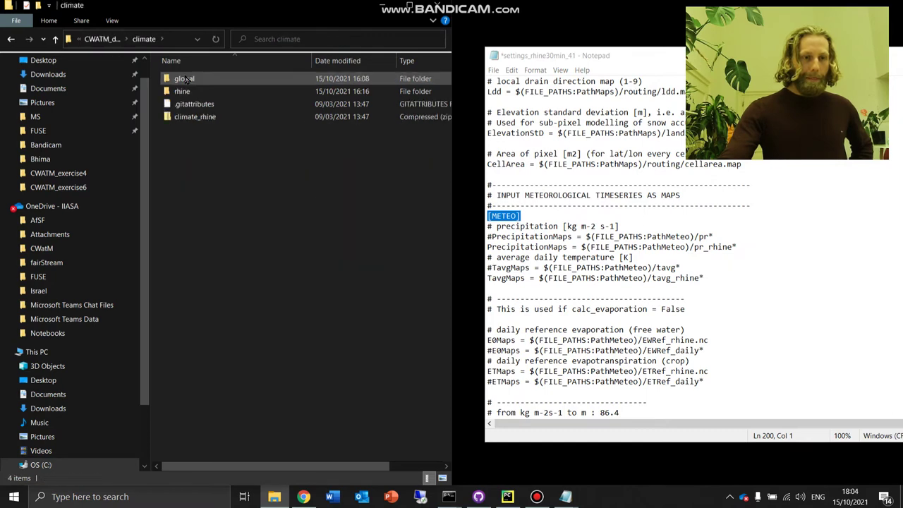
double_click(186, 79)
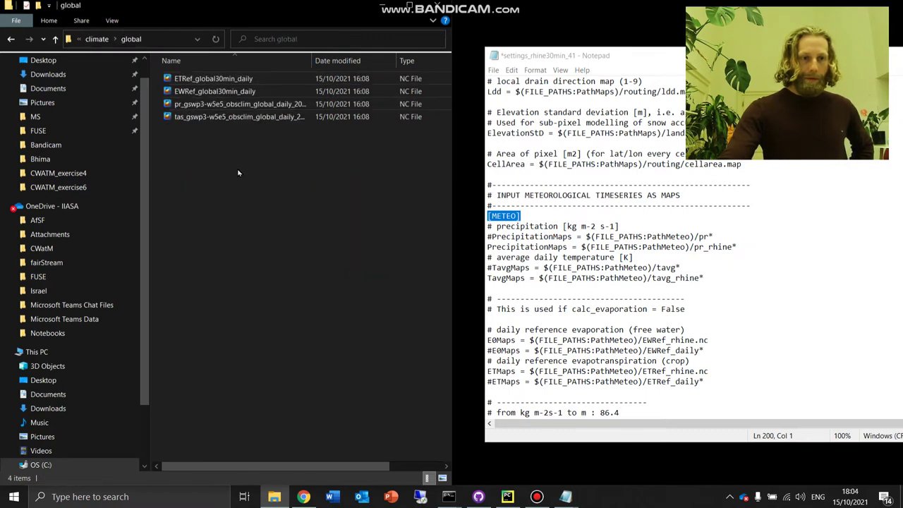
Comment out the pr_rhine precipitation line and activate the global pr* PrecipitationMaps line
left_click(183, 106)
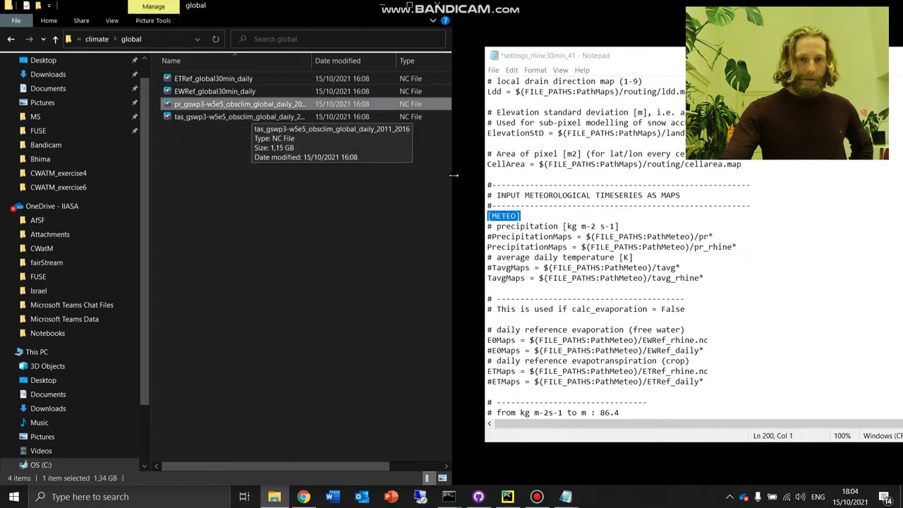
left_click_drag(716, 236, 487, 235)
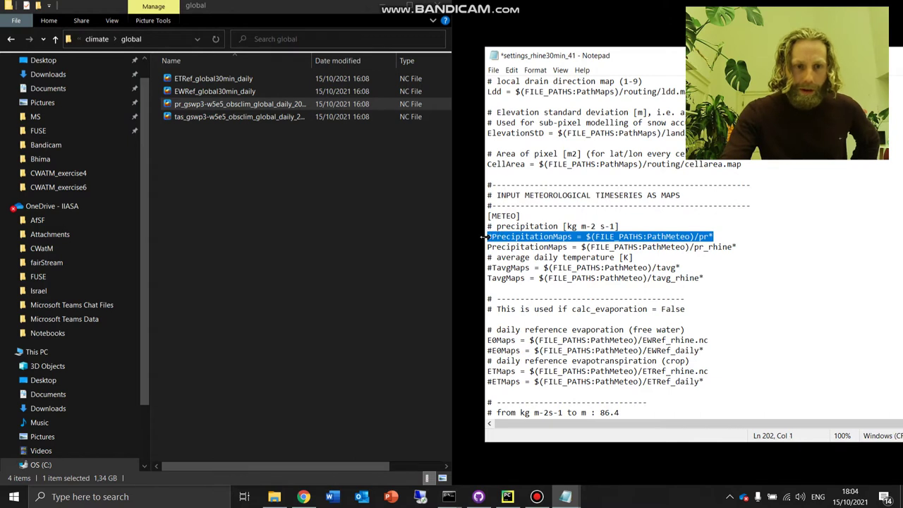
left_click(488, 246)
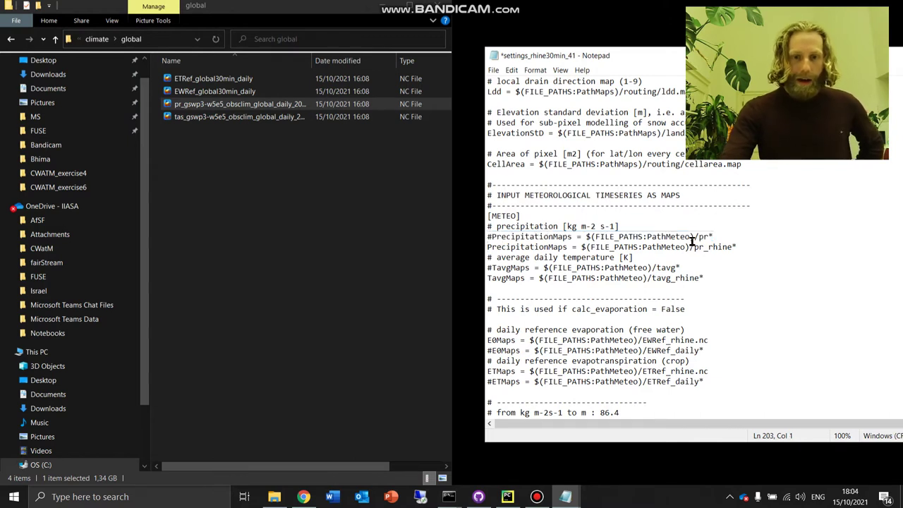
left_click_drag(738, 247, 480, 248)
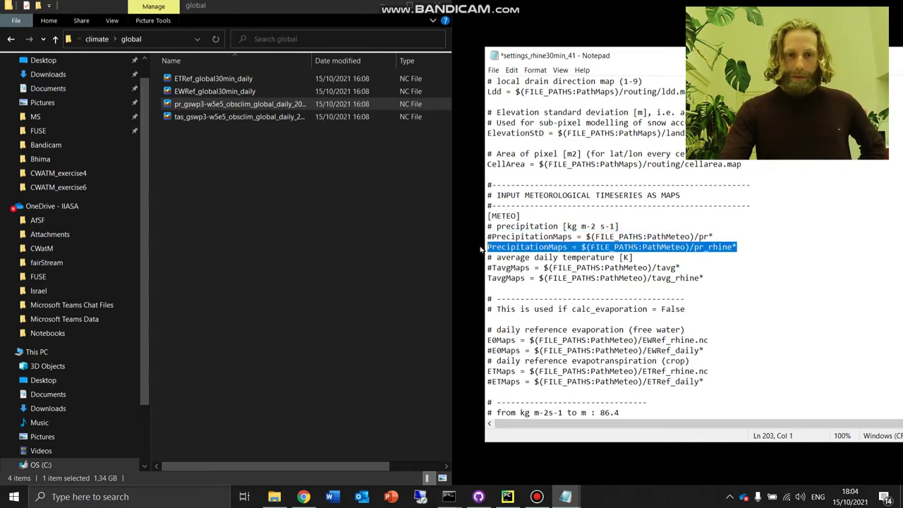
left_click(490, 247)
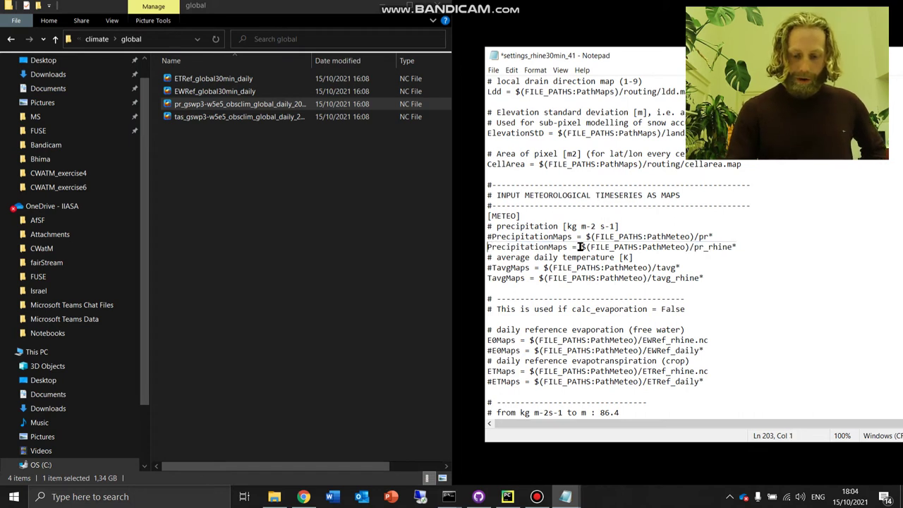
type("#")
key("BackSpace")
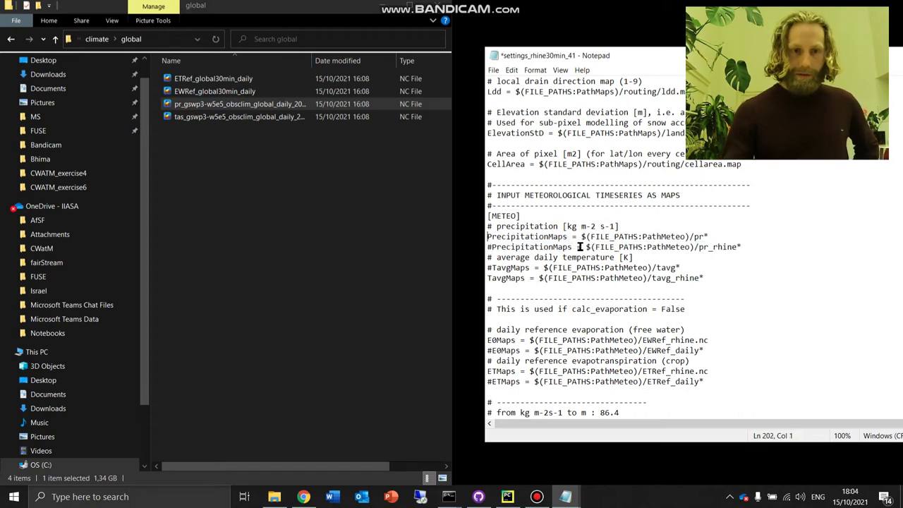
left_click_drag(723, 240, 479, 240)
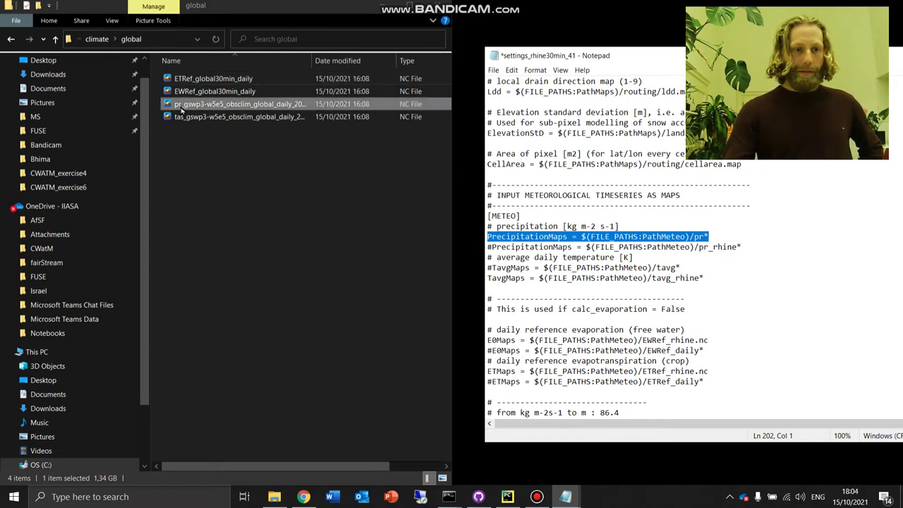
Comment out tavg_rhine and activate the global TavgMaps line, changing tavg* to tas*
left_click(489, 278)
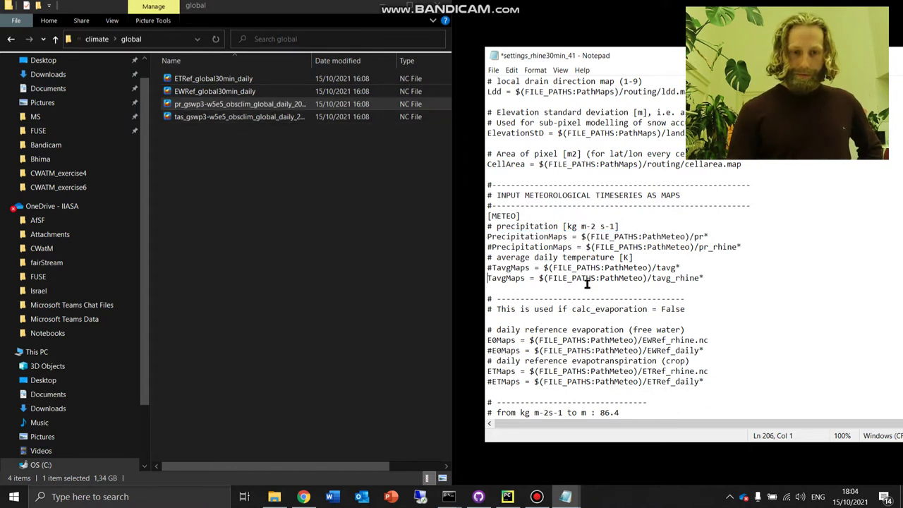
type("#")
key("BackSpace")
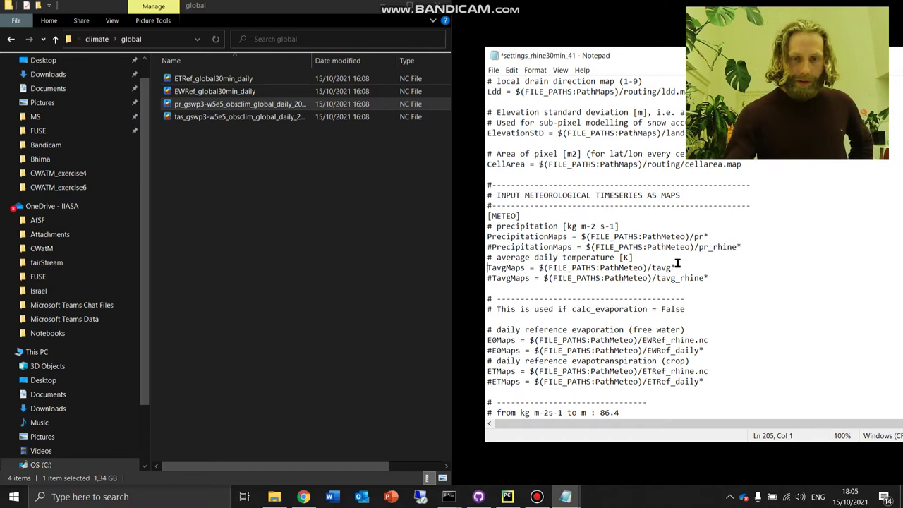
left_click_drag(677, 265, 651, 266)
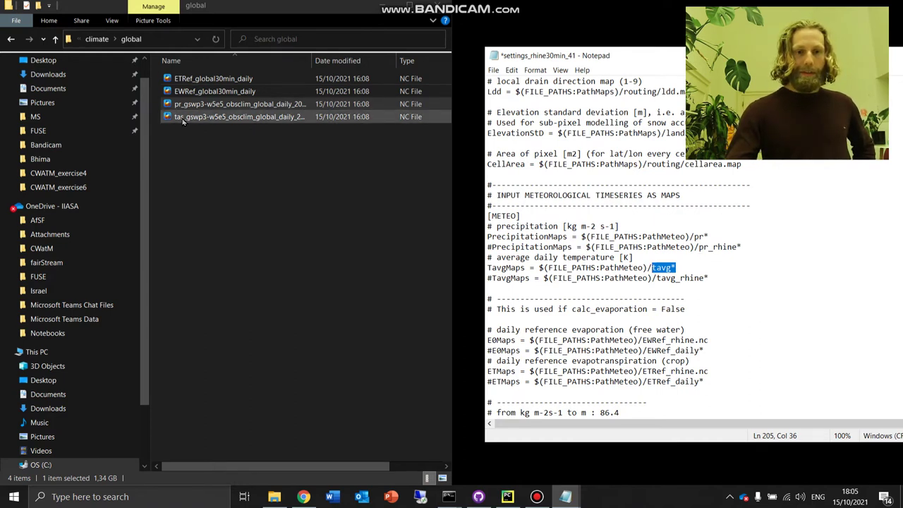
left_click(670, 267)
key("BackSpace")
key("BackSpace")
key("BackSpace")
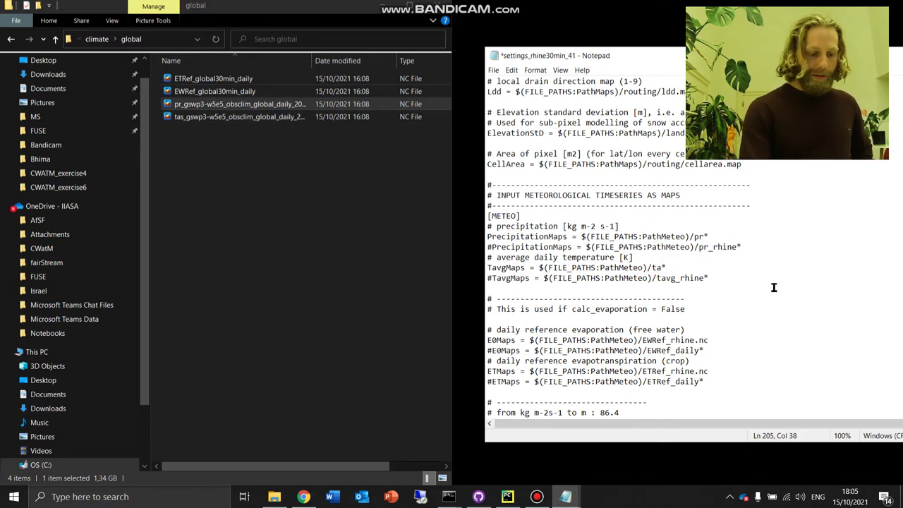
type("as")
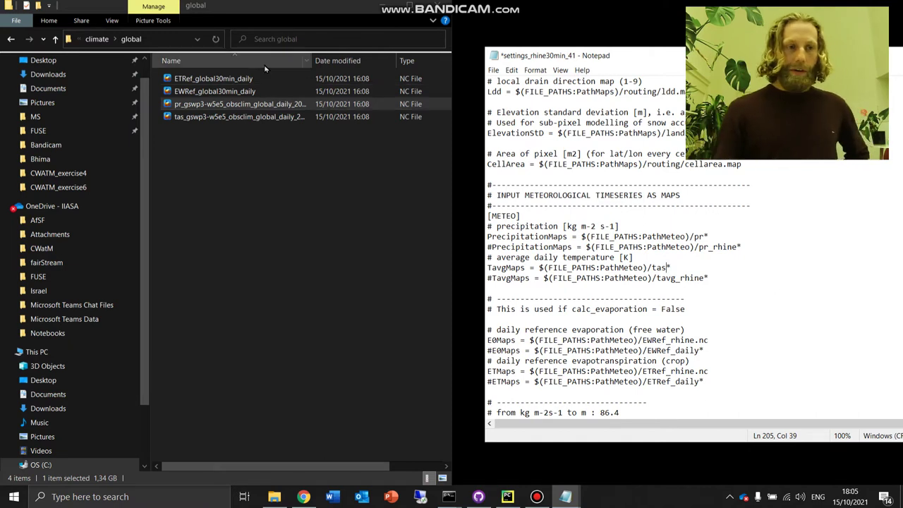
left_click(726, 277)
scroll(726, 277, "down", 2)
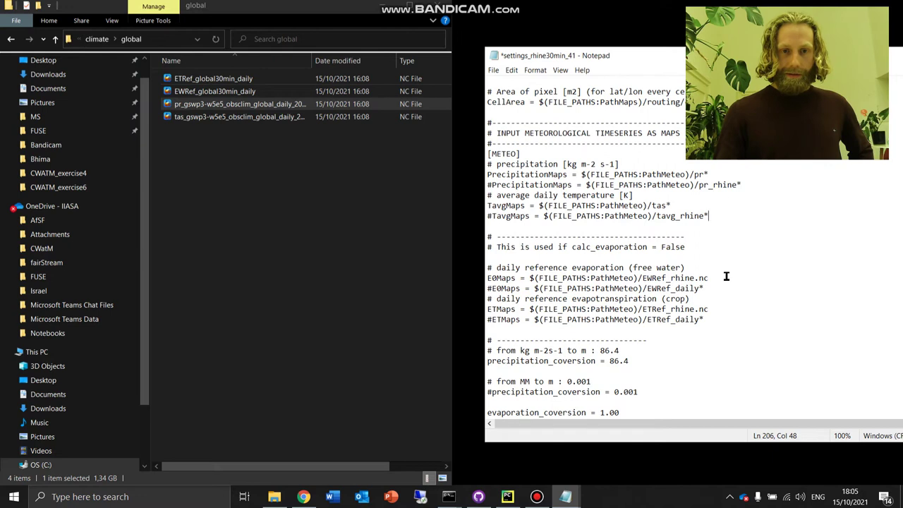
left_click_drag(708, 279, 482, 275)
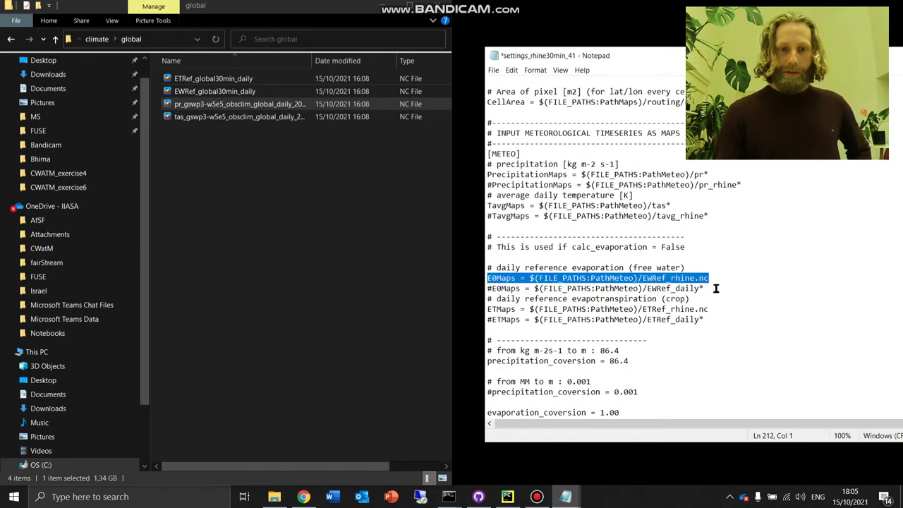
Comment out the Rhine E0Maps line and set E0Maps to EWRef_global30min_daily
left_click(487, 279)
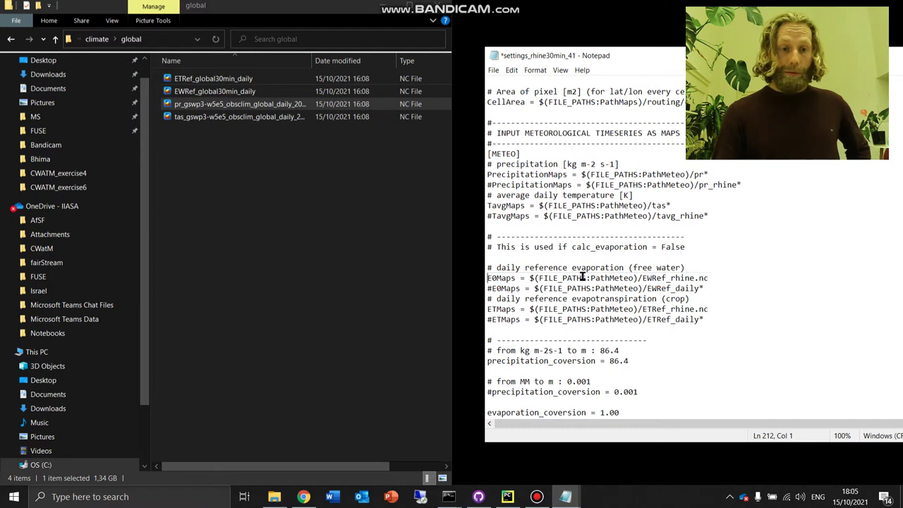
type("#")
key("Down")
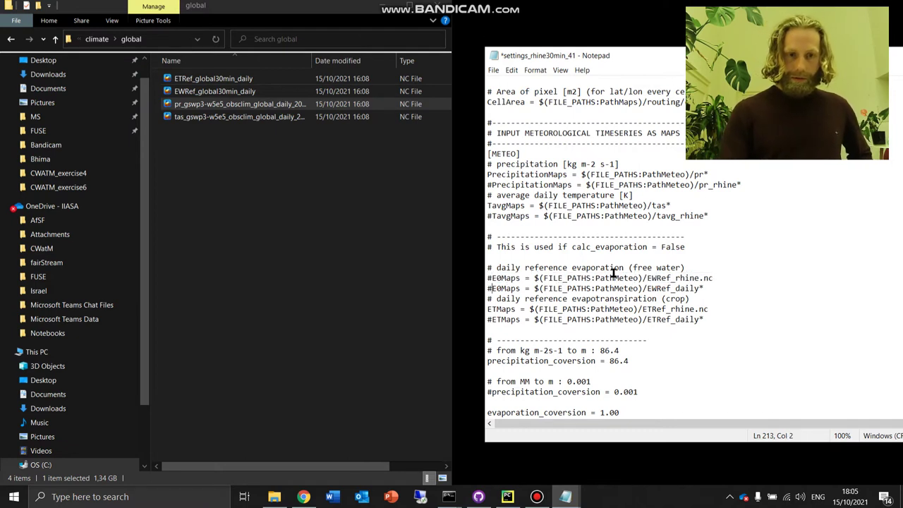
key("Delete")
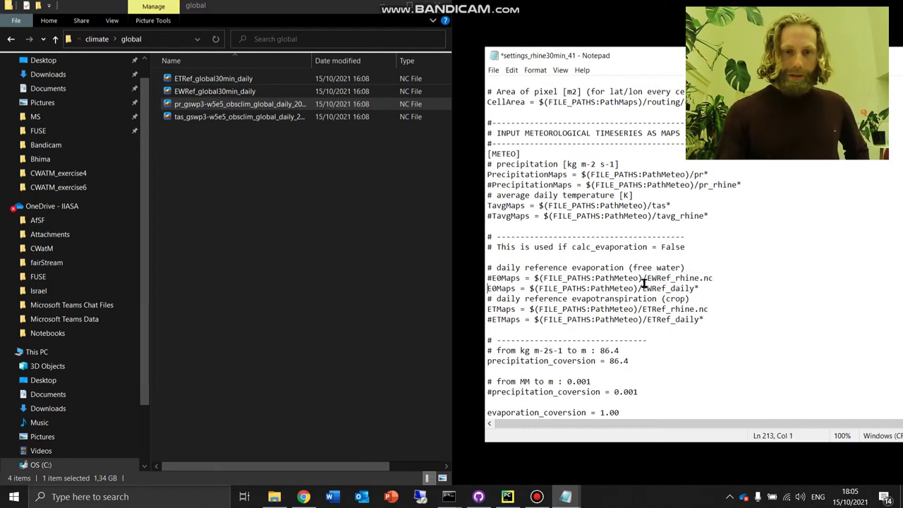
left_click(236, 116)
left_click(213, 92)
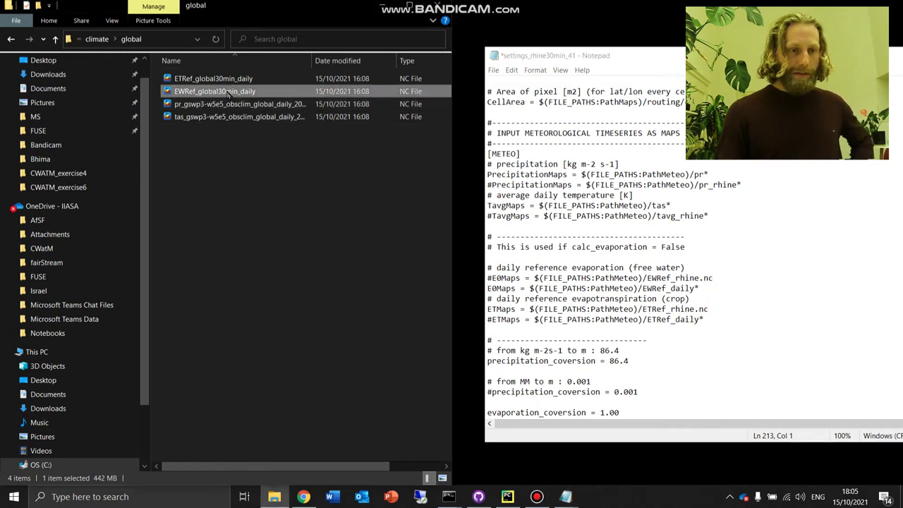
left_click(227, 93)
key("ctrl+c")
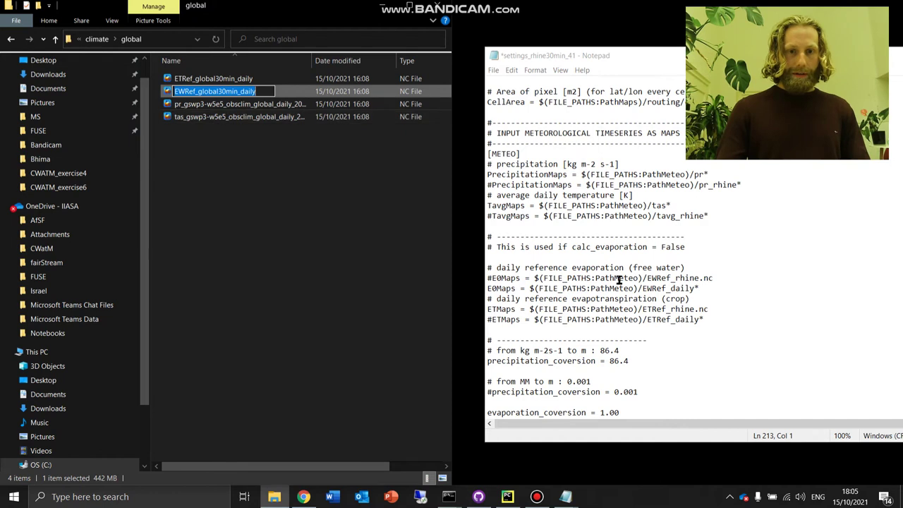
left_click_drag(695, 287, 641, 288)
key("ctrl+v")
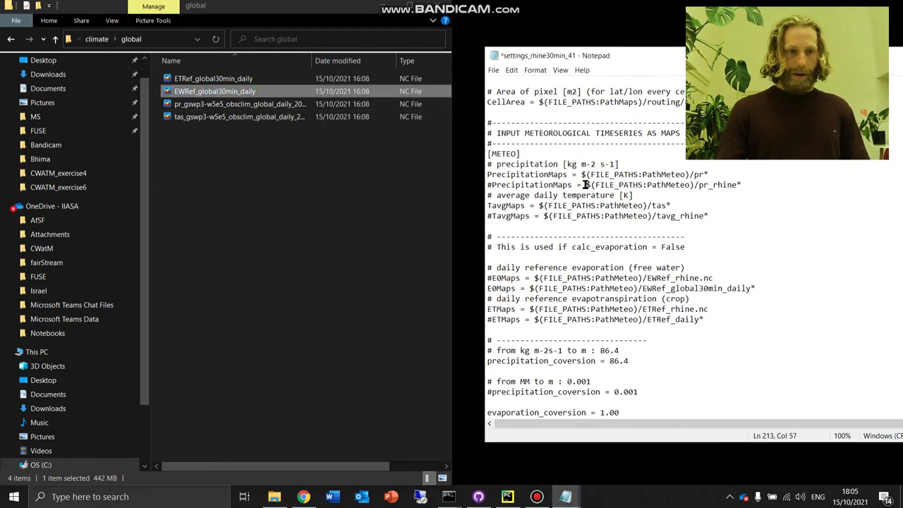
Set ETMaps to ETRef_global30min_daily and comment out the ETRef_rhine.nc line
left_click(191, 79)
left_click(192, 80)
key("ctrl+c")
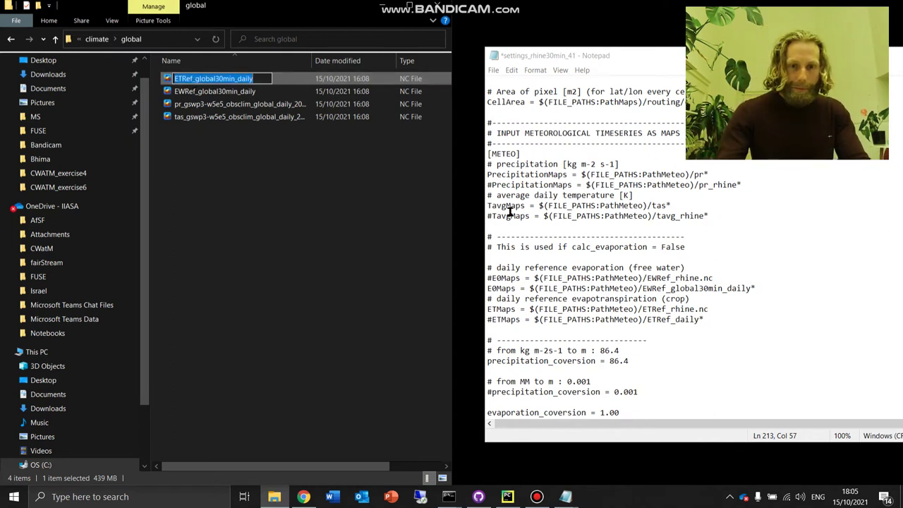
left_click_drag(698, 318, 644, 319)
key("ctrl+v")
left_click(492, 310)
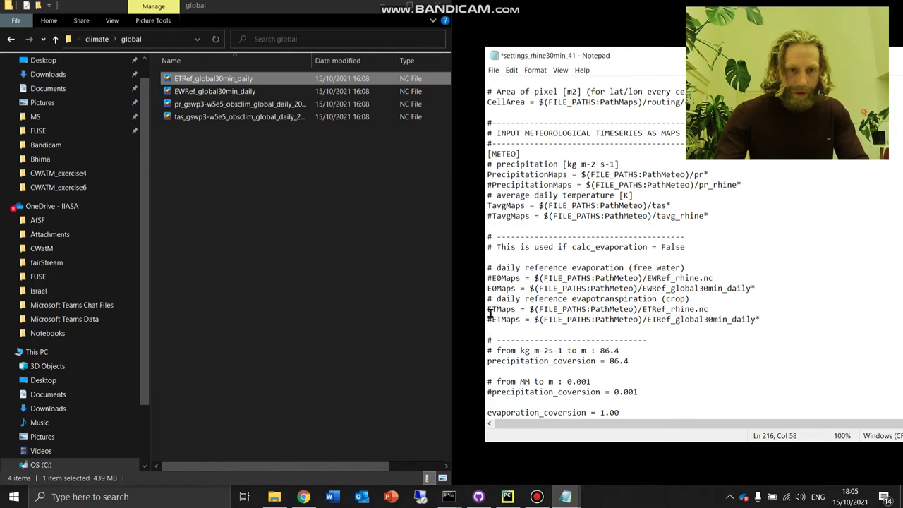
type("#")
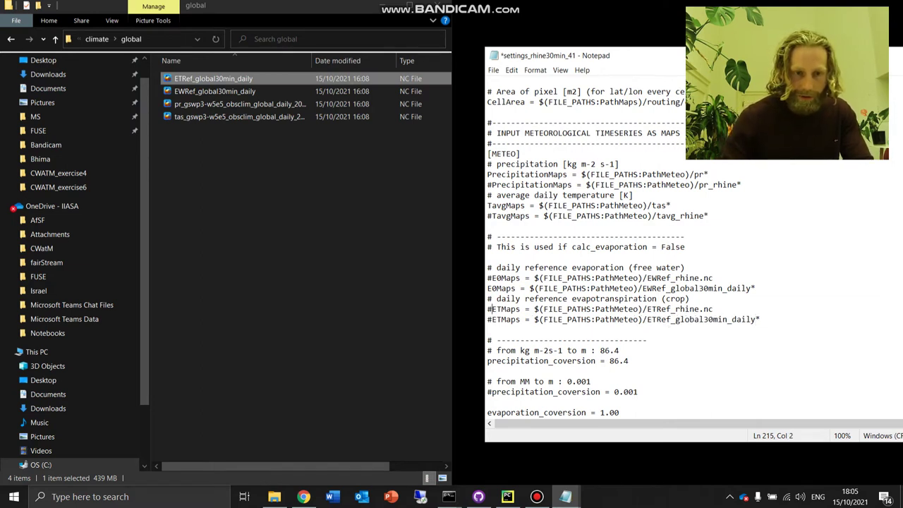
key("BackSpace")
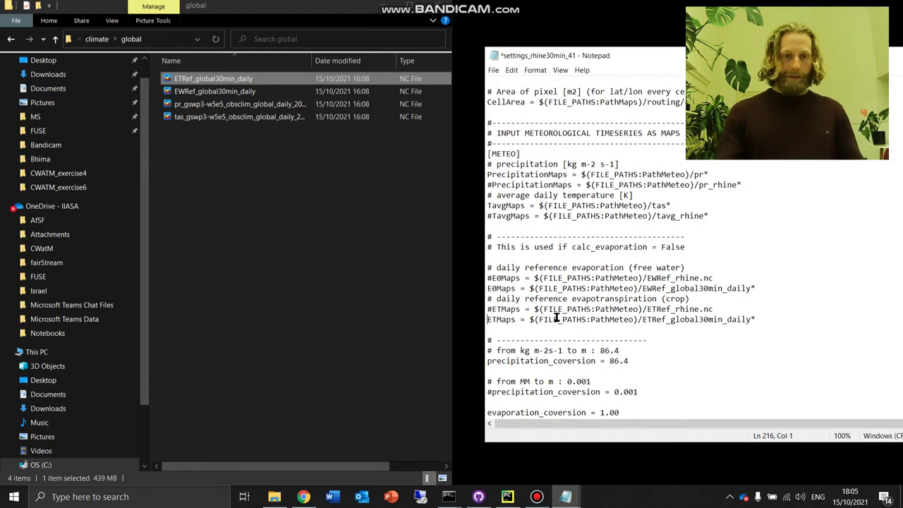
Review the edited METEO block and the Gauges and MaskMap coordinate lines
scroll(557, 318, "up", 1)
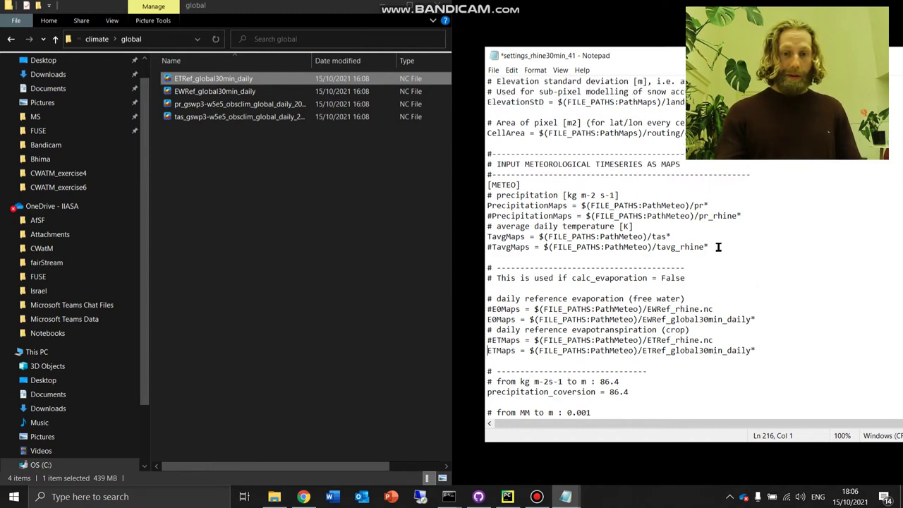
left_click_drag(717, 247, 487, 187)
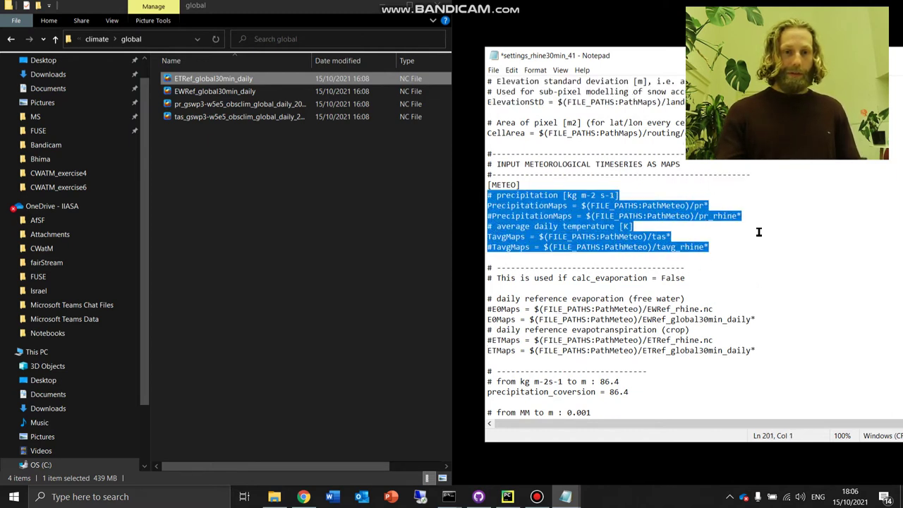
left_click(781, 237)
scroll(780, 237, "up", 15)
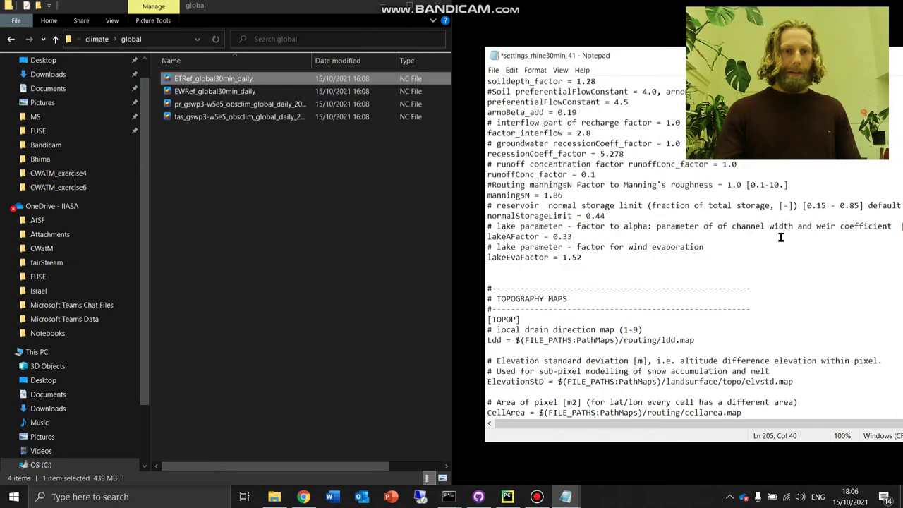
scroll(780, 237, "up", 20)
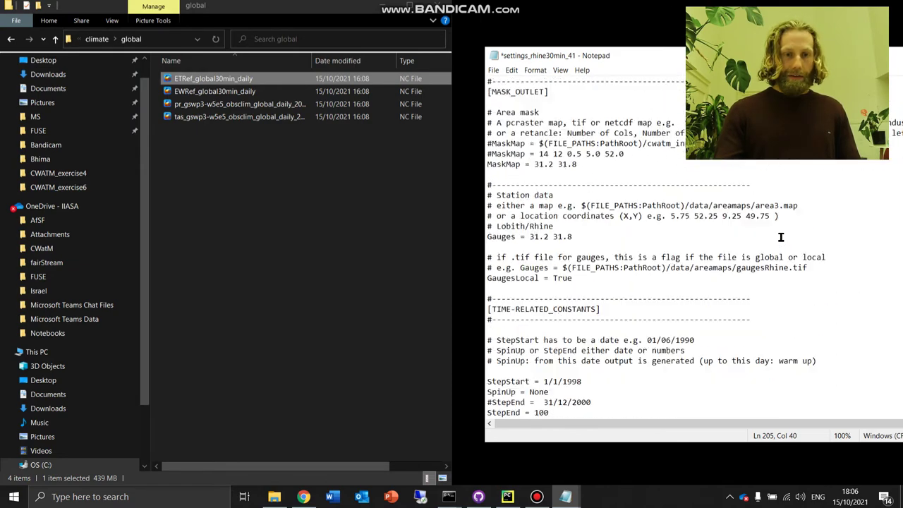
left_click_drag(584, 271, 487, 268)
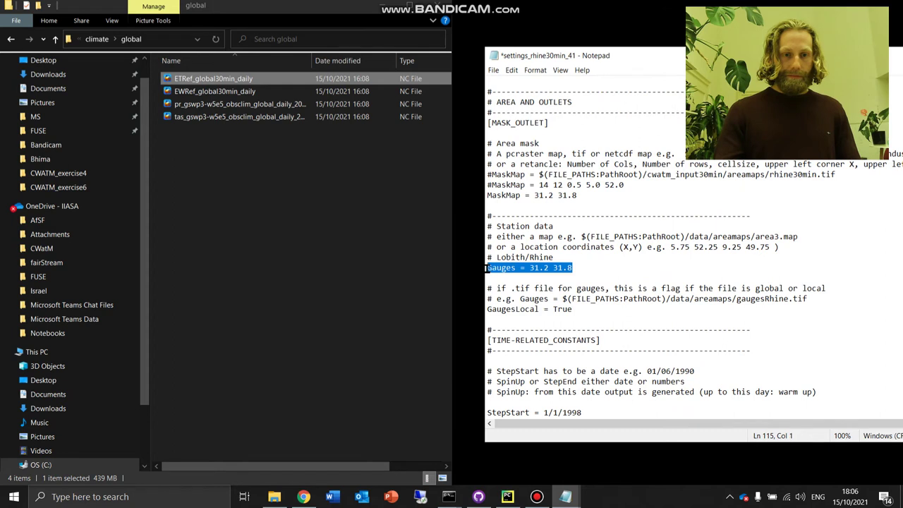
left_click_drag(582, 195, 481, 195)
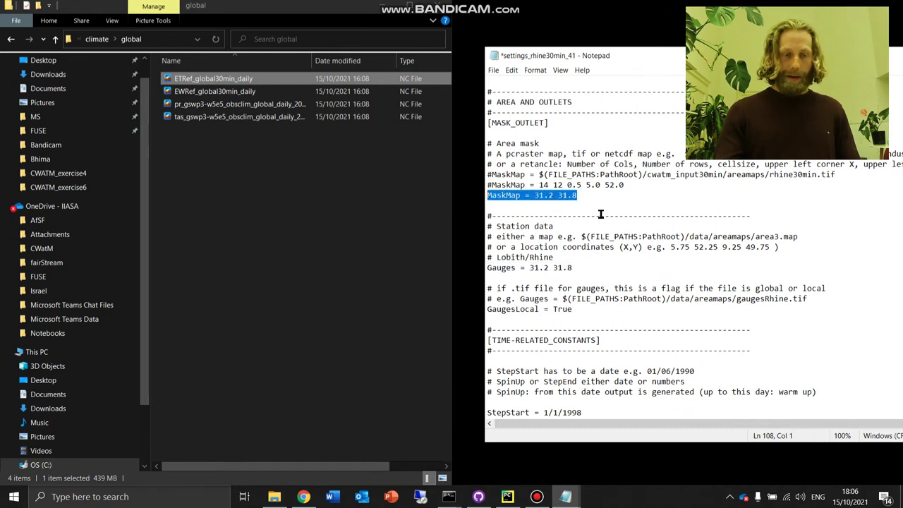
scroll(600, 213, "up", 4)
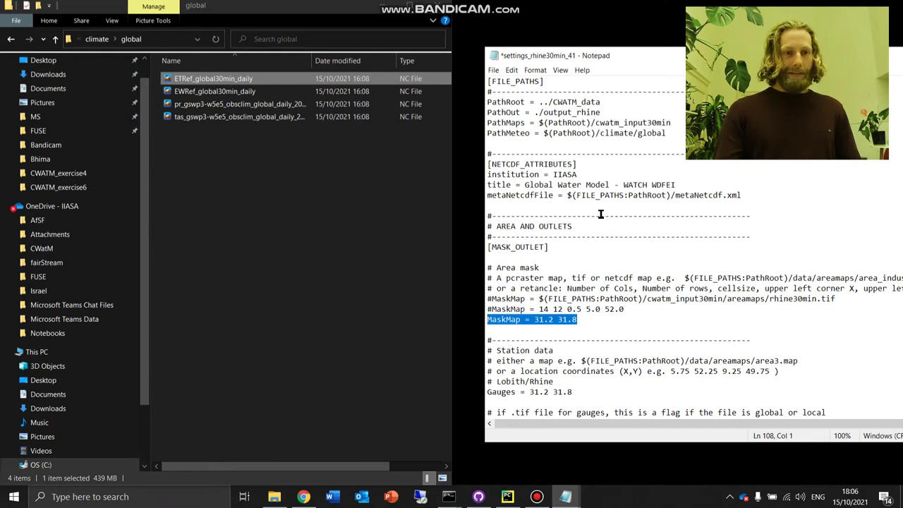
Return File Explorer to CWATM_exercise4 and save settings_rhine30min_41
left_click(315, 221)
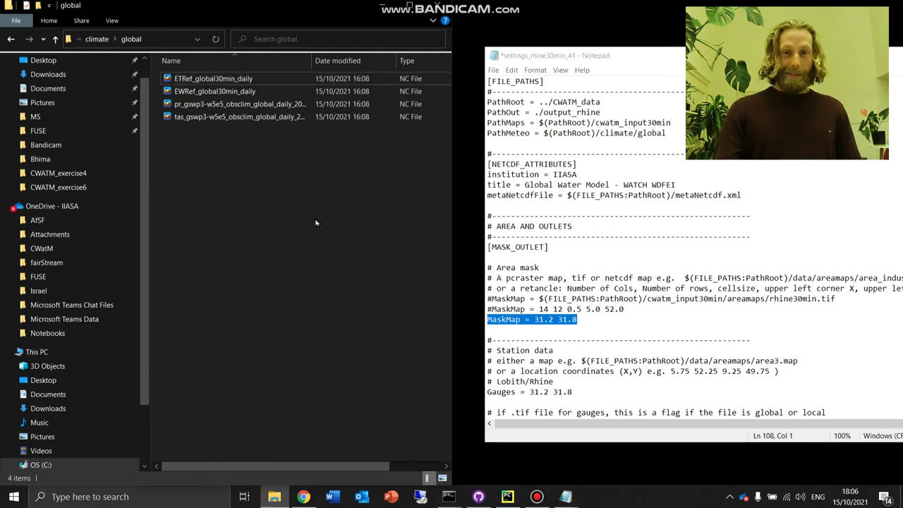
left_click(9, 38)
left_click(10, 39)
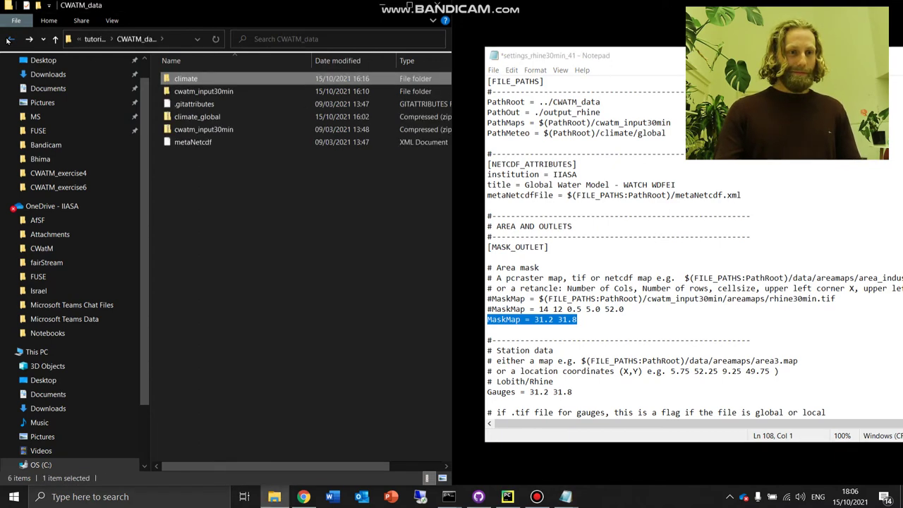
left_click(10, 39)
left_click(203, 129)
double_click(203, 129)
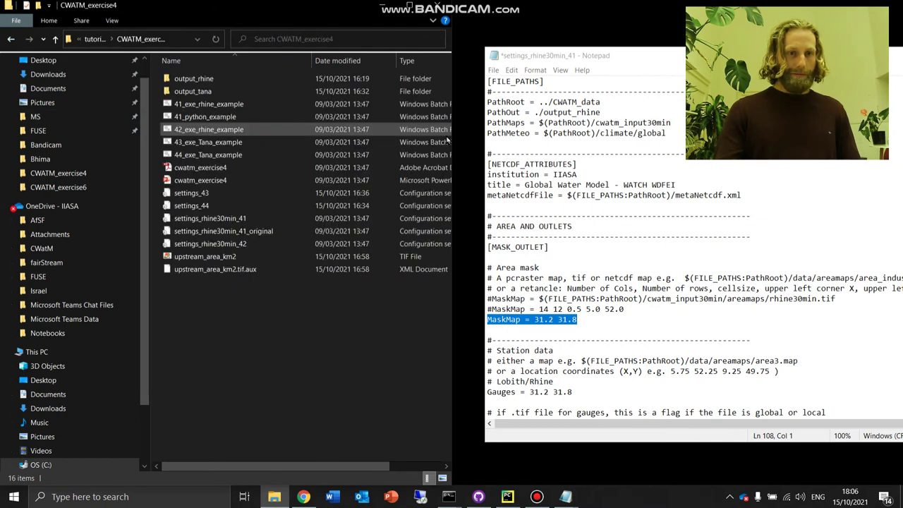
left_click(630, 140)
key("ctrl+s")
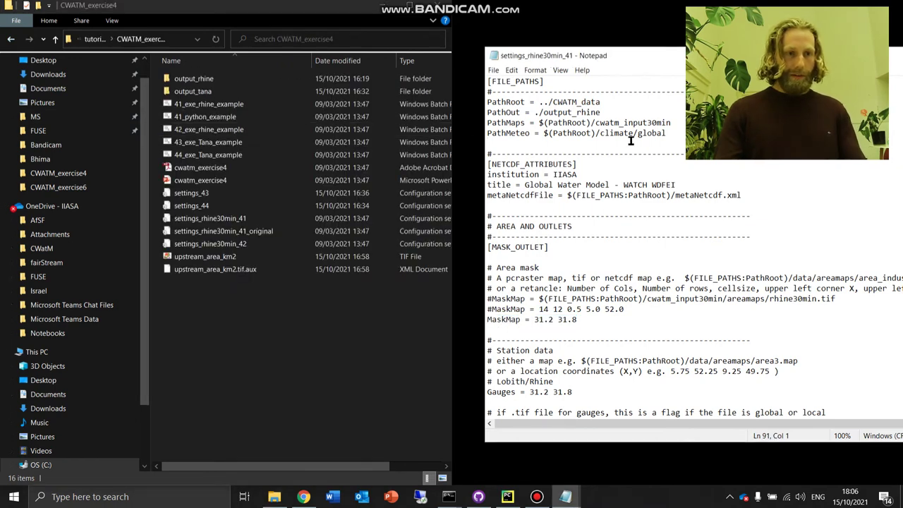
Run 41_exe_rhine_example, inspect the PrecipitationMaps NetCDF error path, and close the console
left_click(249, 105)
double_click(249, 105)
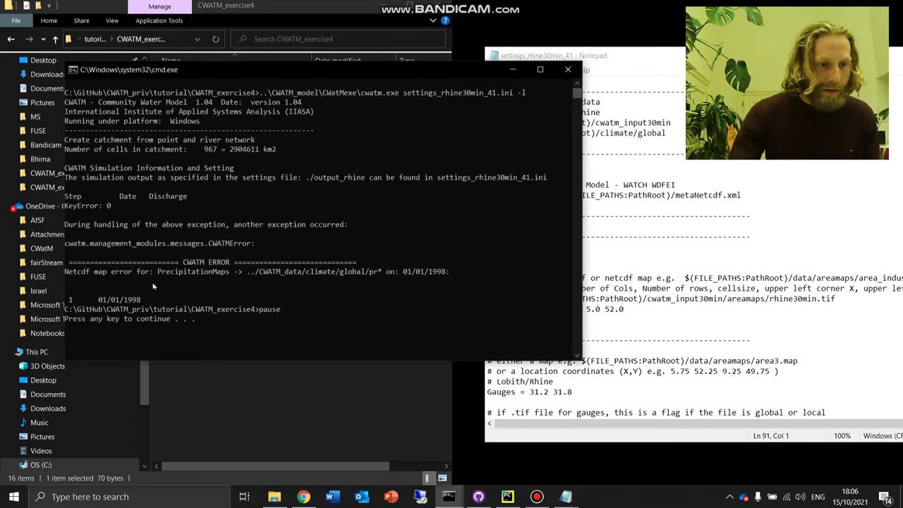
left_click_drag(159, 273, 446, 275)
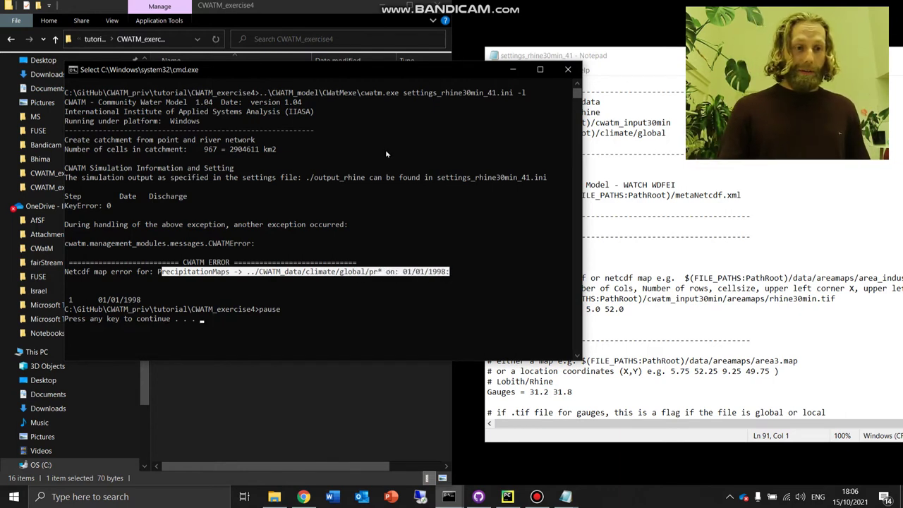
key("ctrl+c")
key("Return")
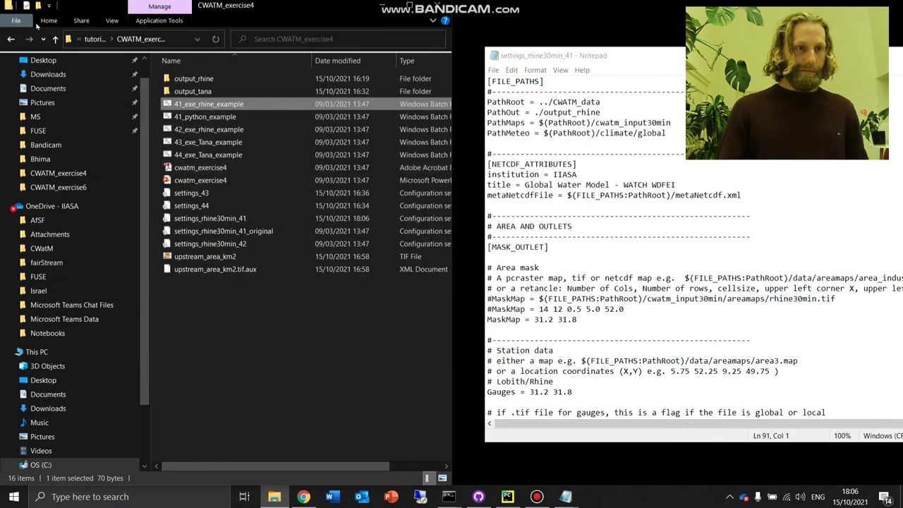
Navigate from the tutorial folder into CWATM_data > climate > global
left_click(10, 38)
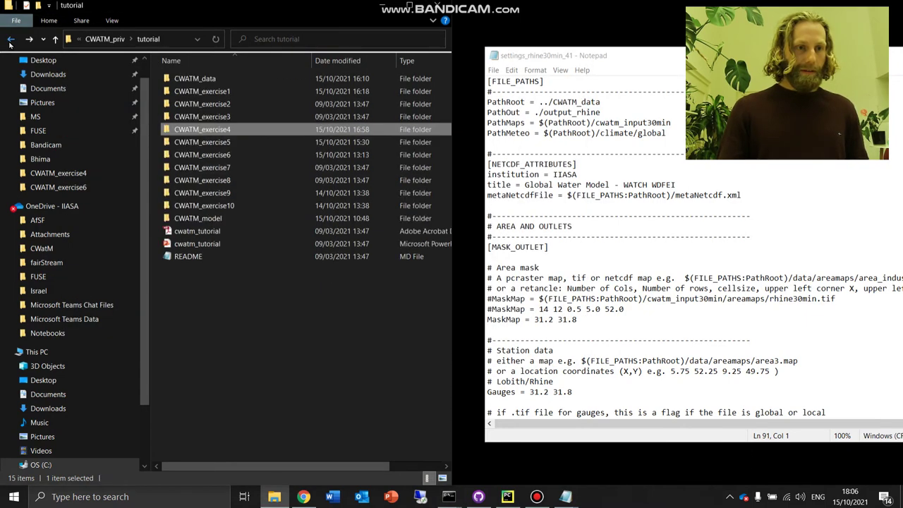
double_click(194, 79)
double_click(195, 79)
left_click(194, 81)
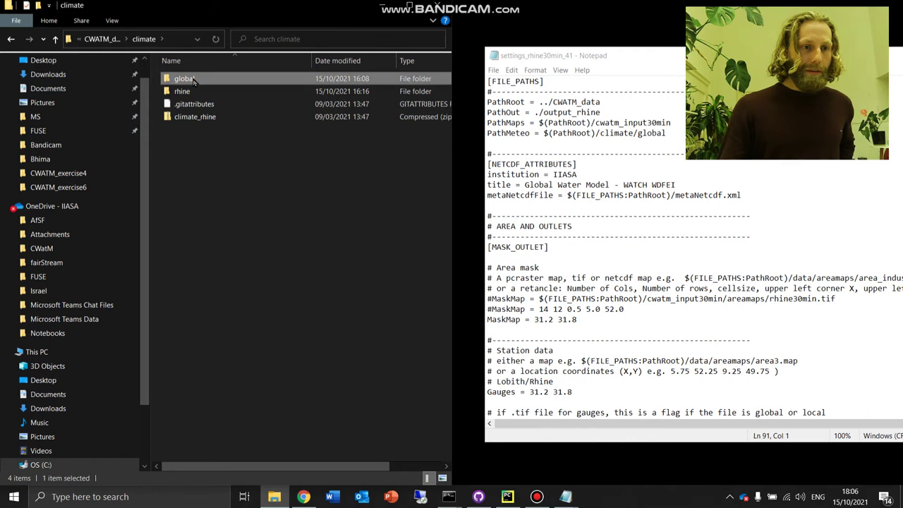
double_click(194, 82)
Open pr_gswp3-w5e5_obsclim_global_daily_2011_2016.nc in Panoply and show the pr variable details
left_click(200, 106)
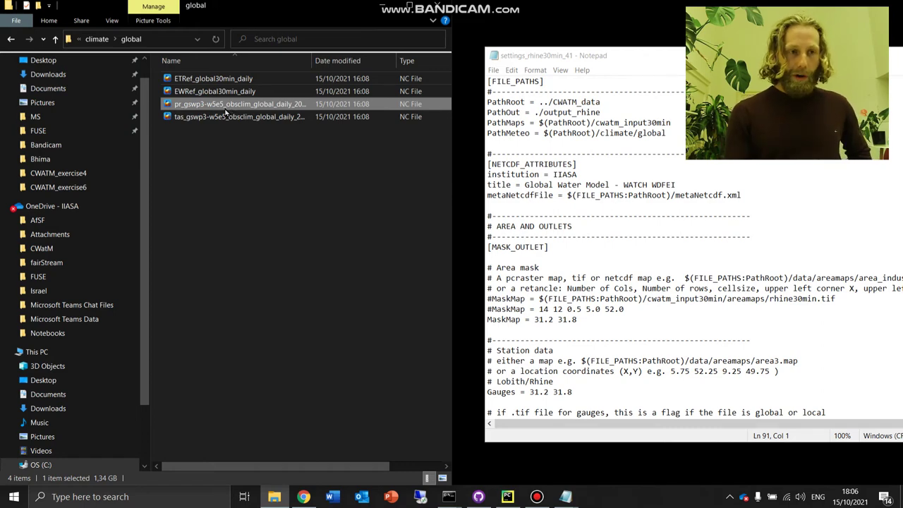
double_click(225, 108)
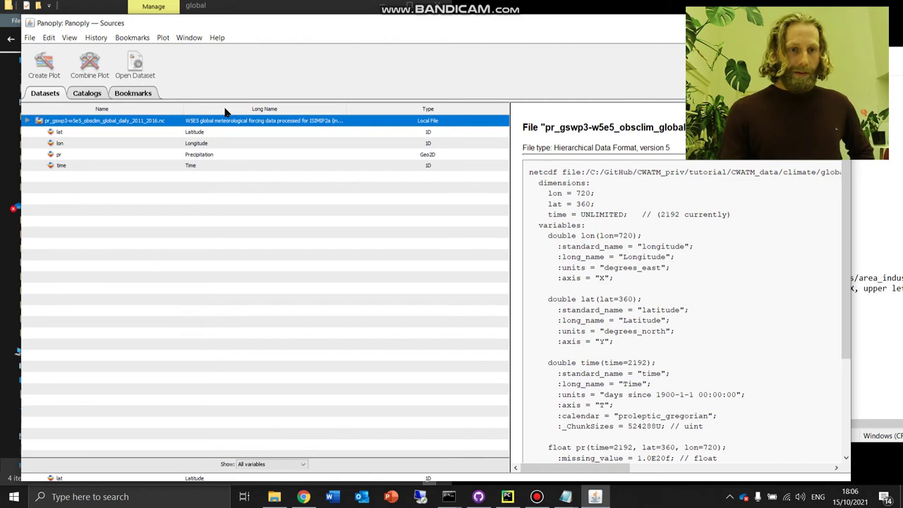
left_click(218, 157)
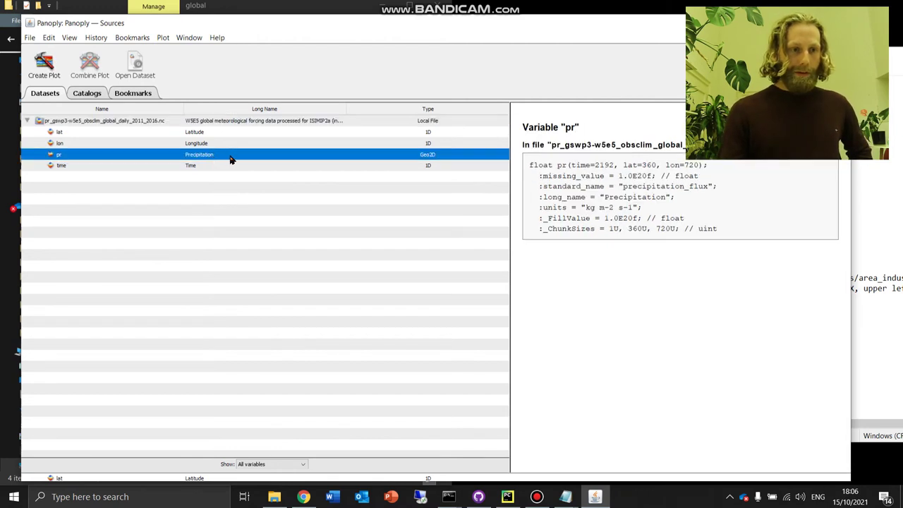
double_click(230, 160)
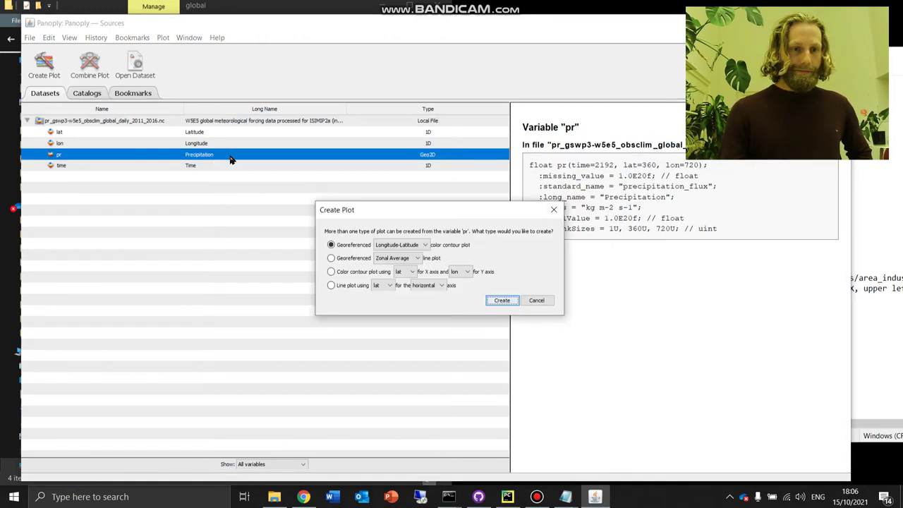
left_click(498, 303)
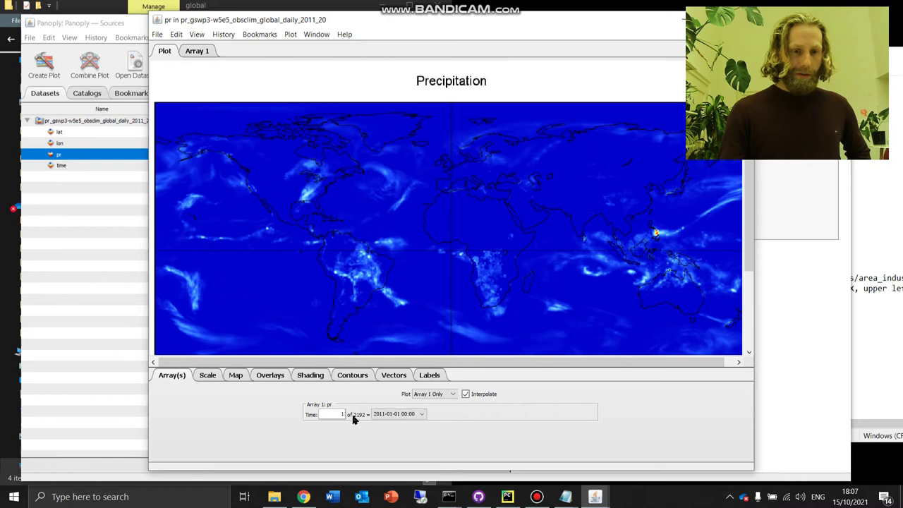
left_click_drag(334, 414, 366, 417)
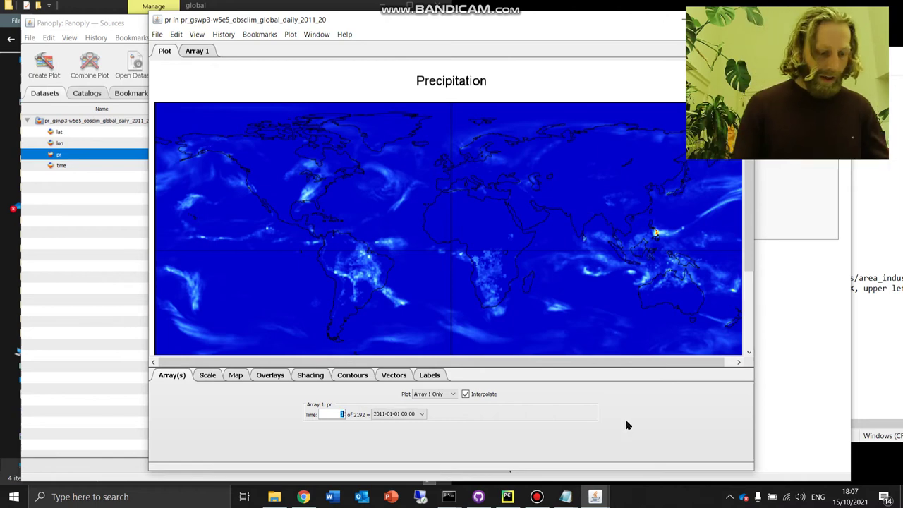
type("2192")
key("Return")
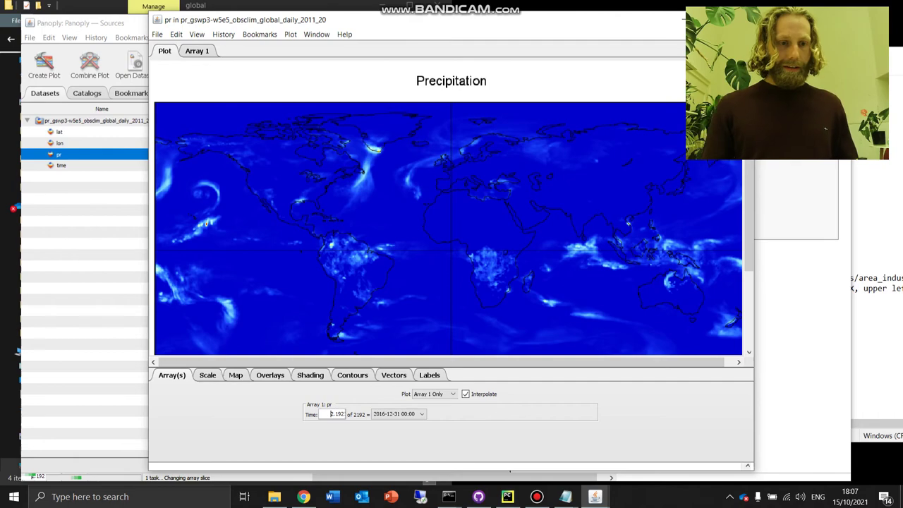
double_click(608, 21)
Close the precipitation plot and Panoply, bringing the settings file to the front
left_click(555, 65)
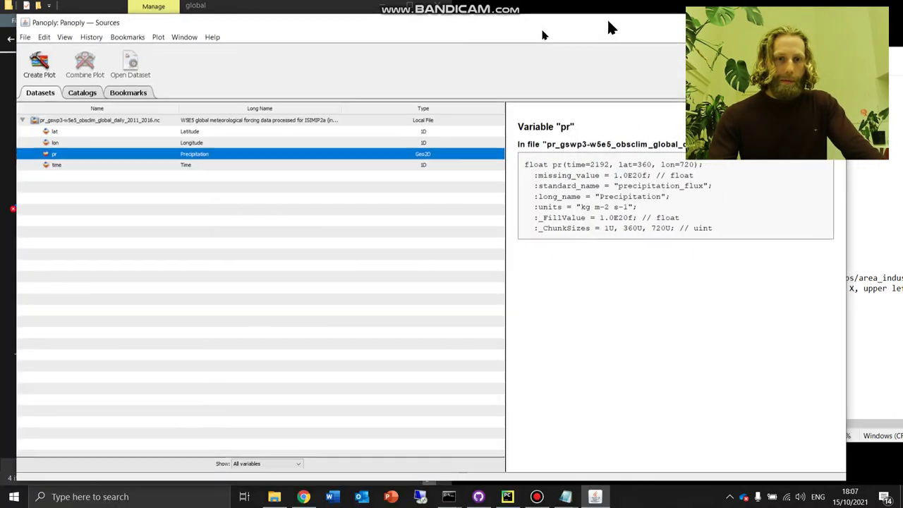
double_click(608, 27)
left_click(659, 46)
left_click(525, 62)
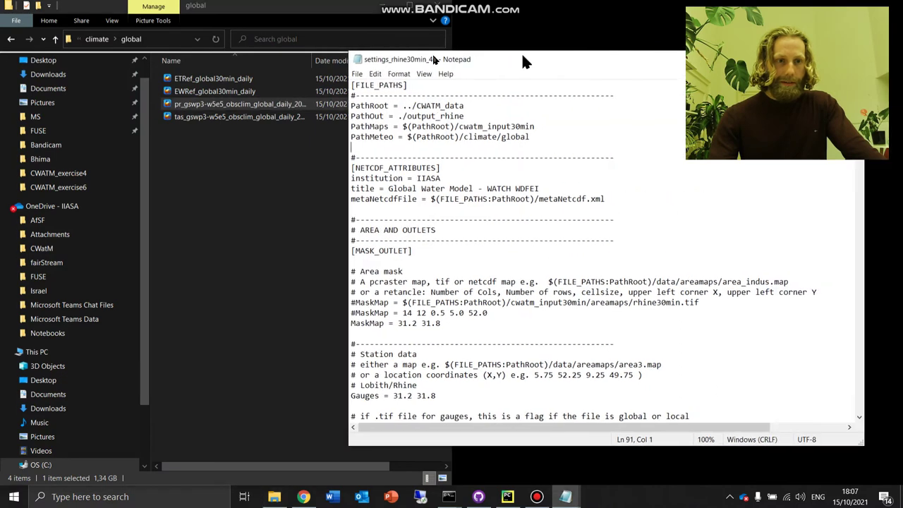
left_click_drag(525, 62, 287, 53)
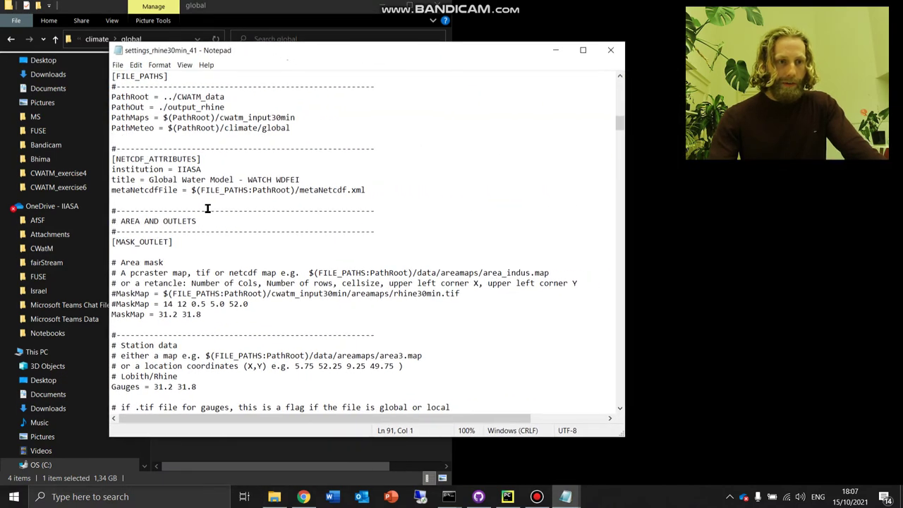
In the time-step settings, change StepStart from 1/1/1998 to 1/1/2012
scroll(207, 208, "up", 18)
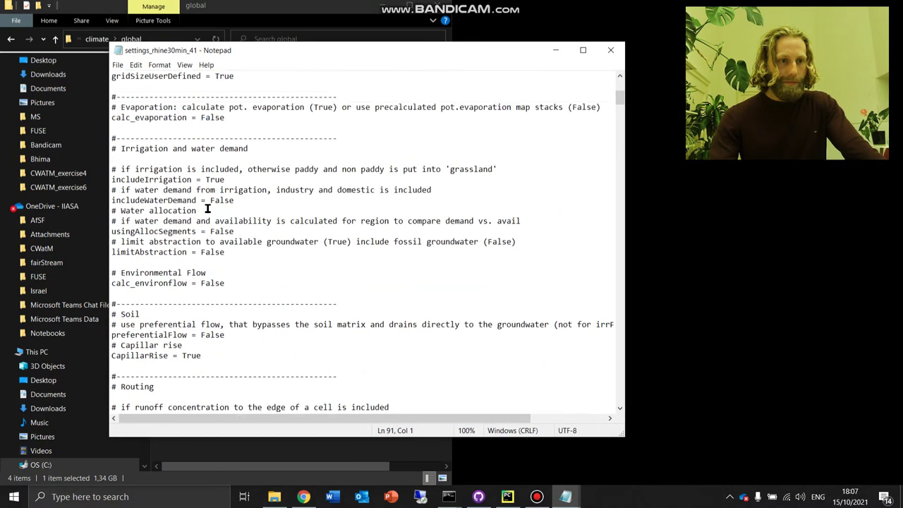
scroll(207, 209, "up", 5)
scroll(208, 210, "down", 12)
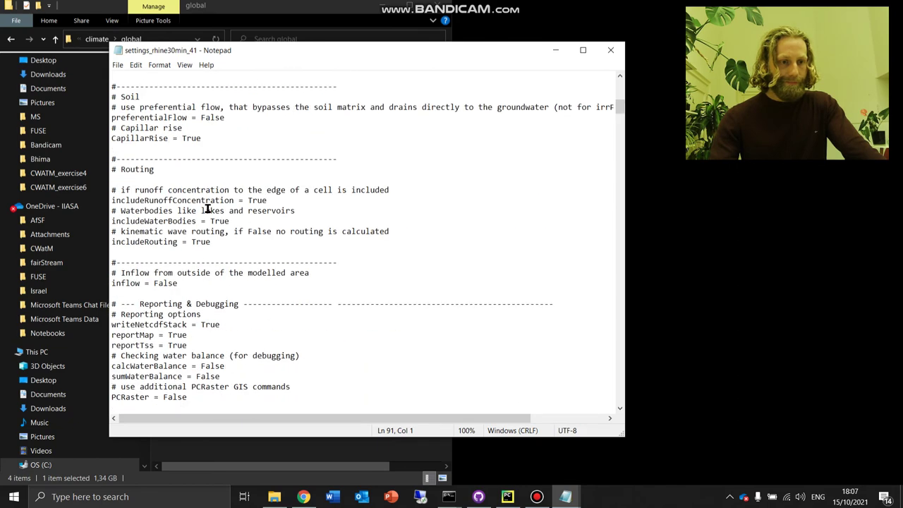
scroll(207, 209, "down", 15)
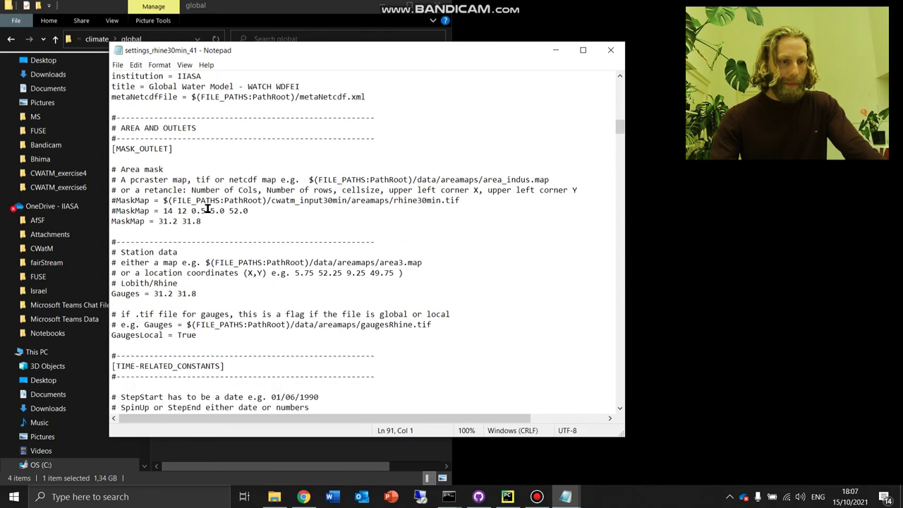
scroll(207, 209, "down", 8)
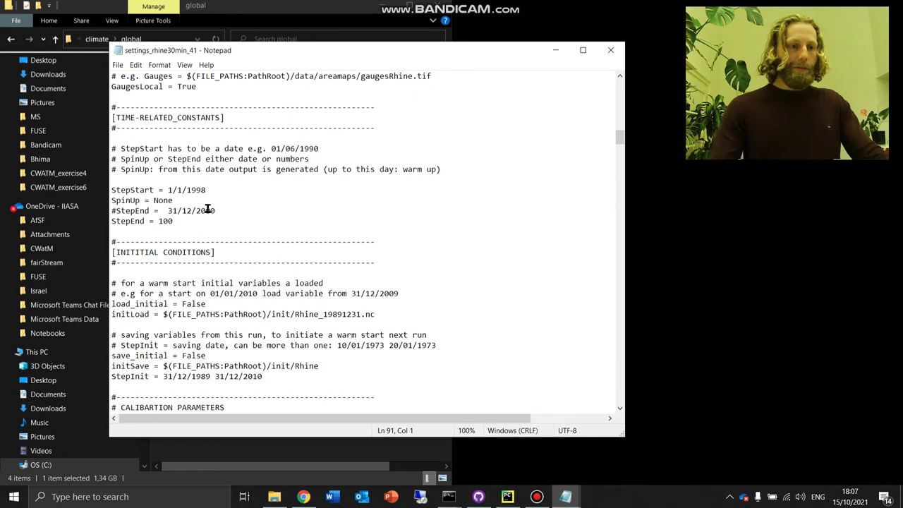
left_click_drag(175, 222, 105, 190)
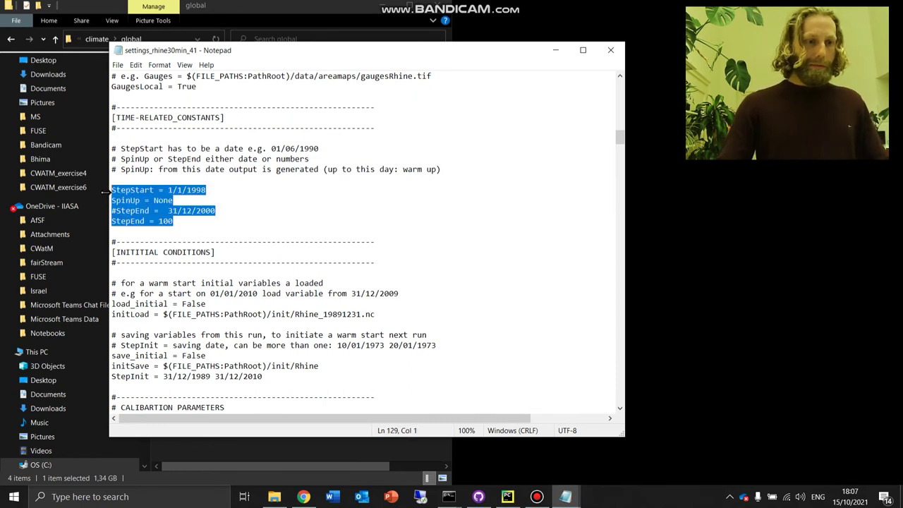
left_click(237, 201)
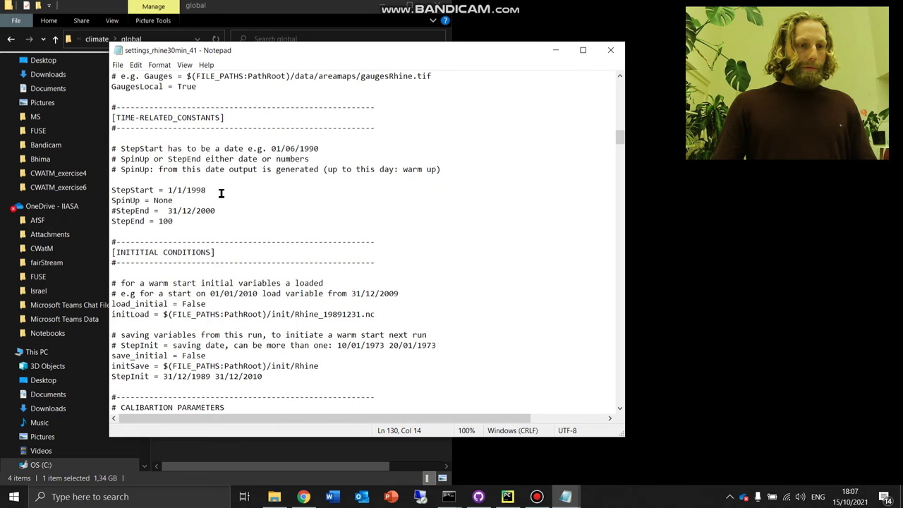
left_click_drag(206, 191, 167, 191)
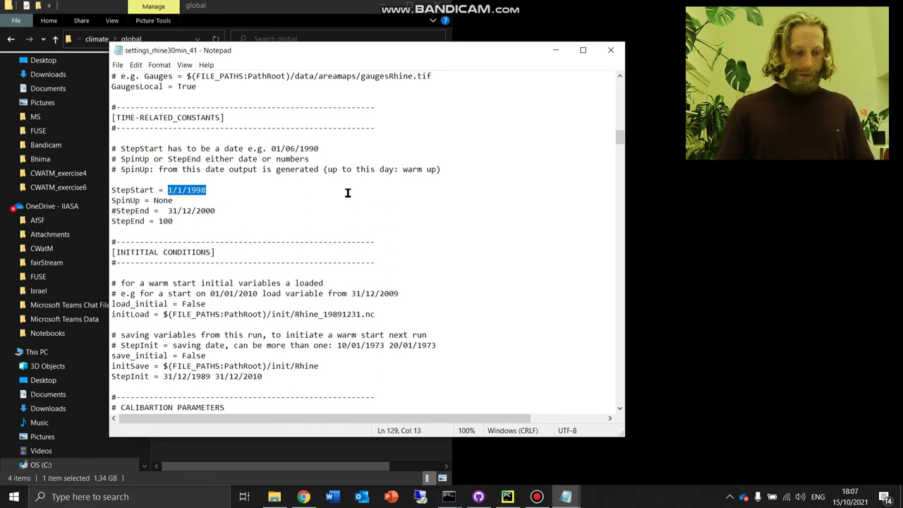
type("1/1")
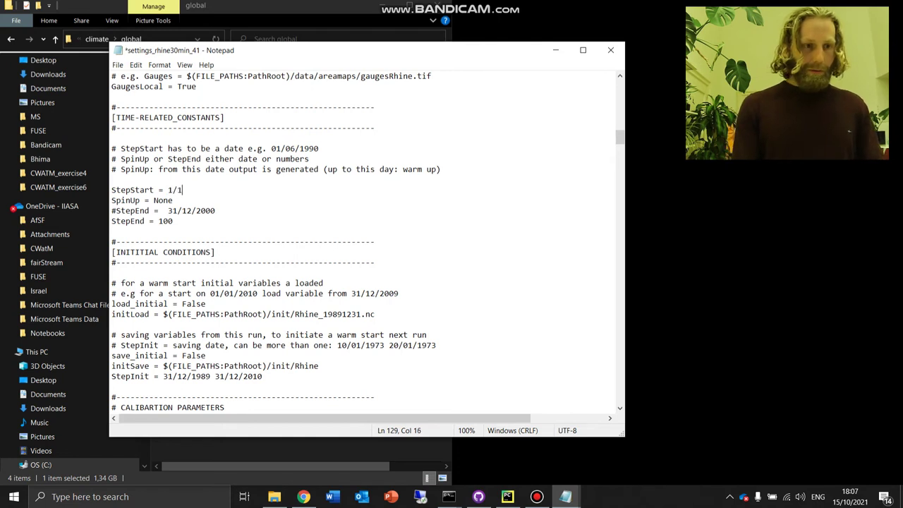
type("/2012")
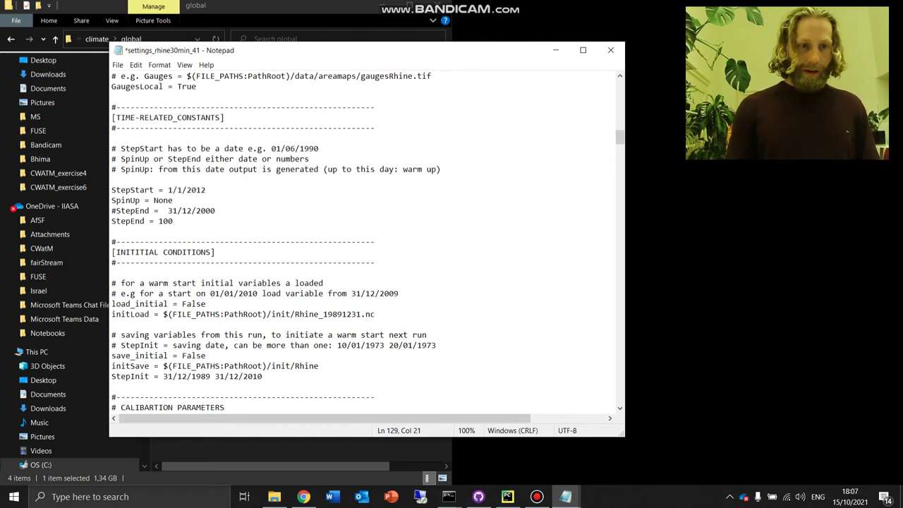
Uncomment StepEnd = 31/12/2012, comment out StepEnd = 100, and select the 1/1/2012 date
key("Down")
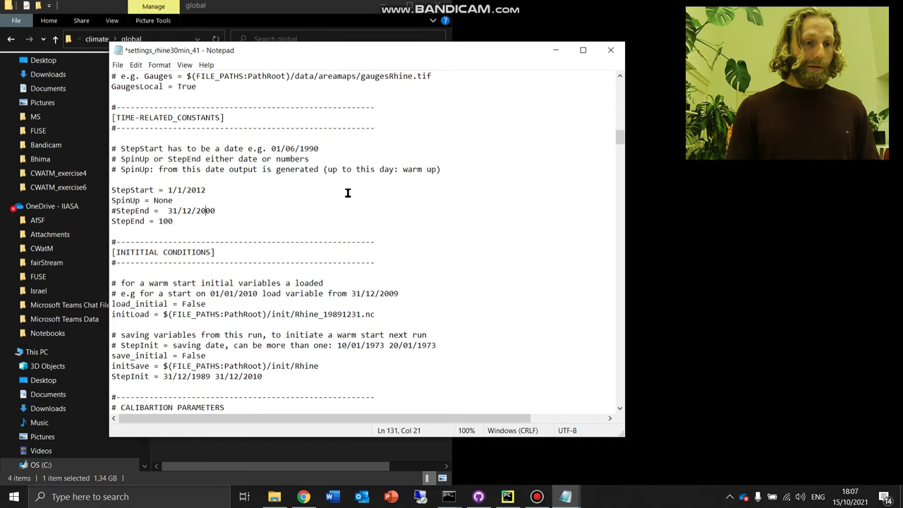
type("12")
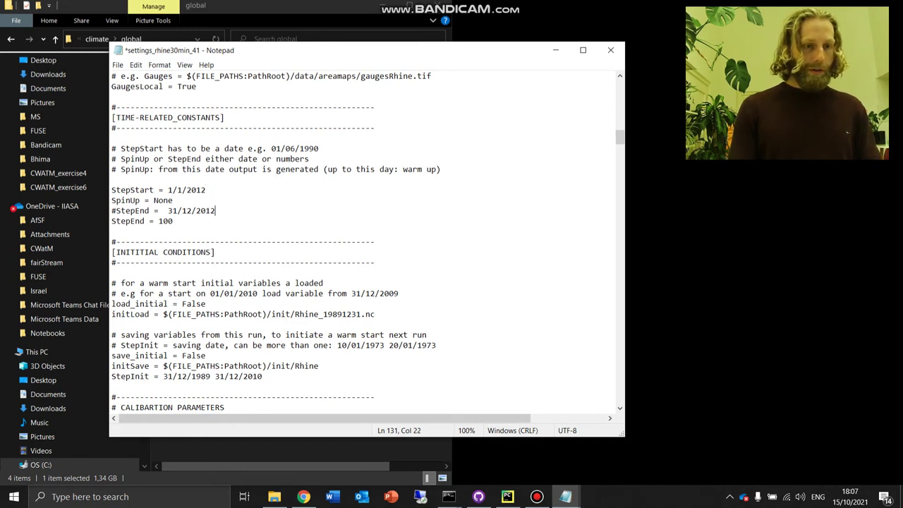
left_click(116, 210)
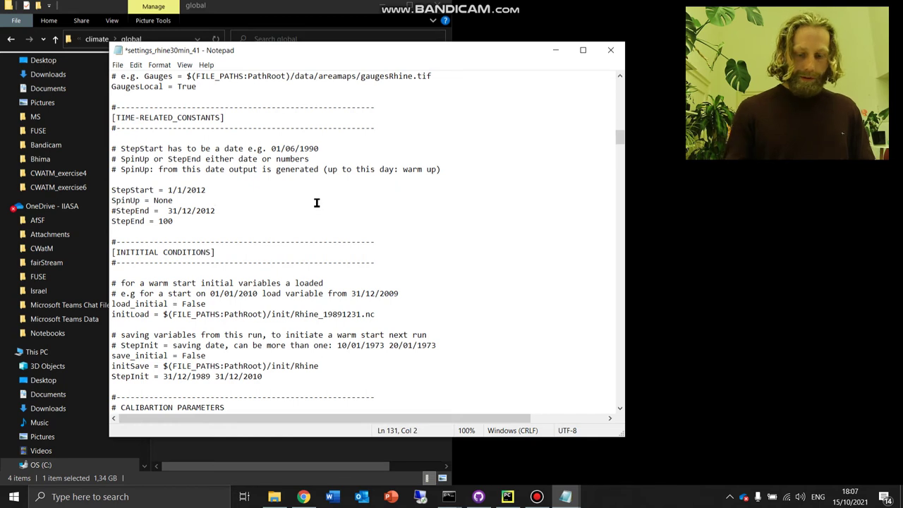
key("BackSpace")
type("#")
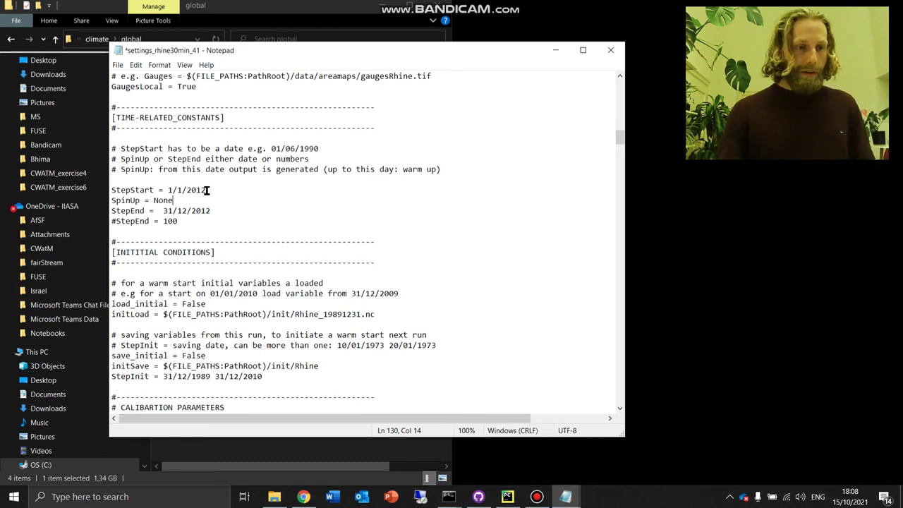
left_click_drag(207, 191, 164, 192)
key("ctrl+c")
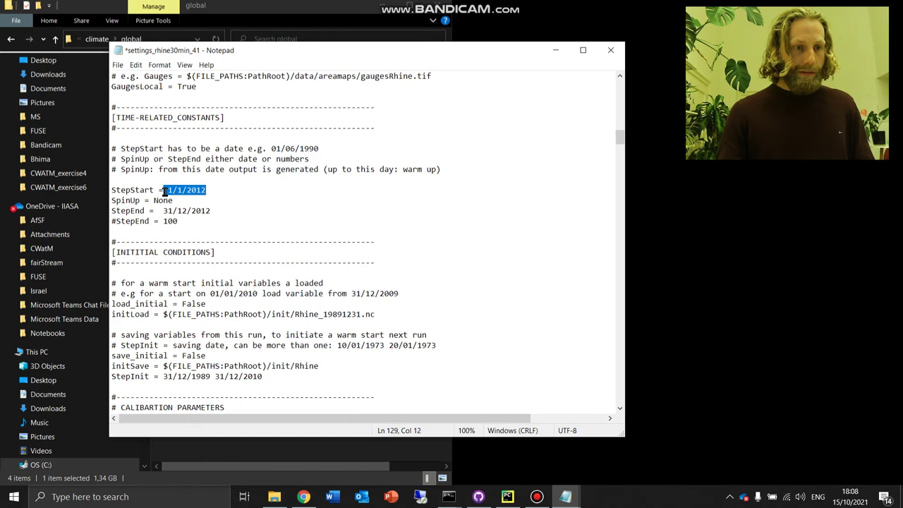
Replace the SpinUp value None with the date 1/1/2012
left_click(180, 199)
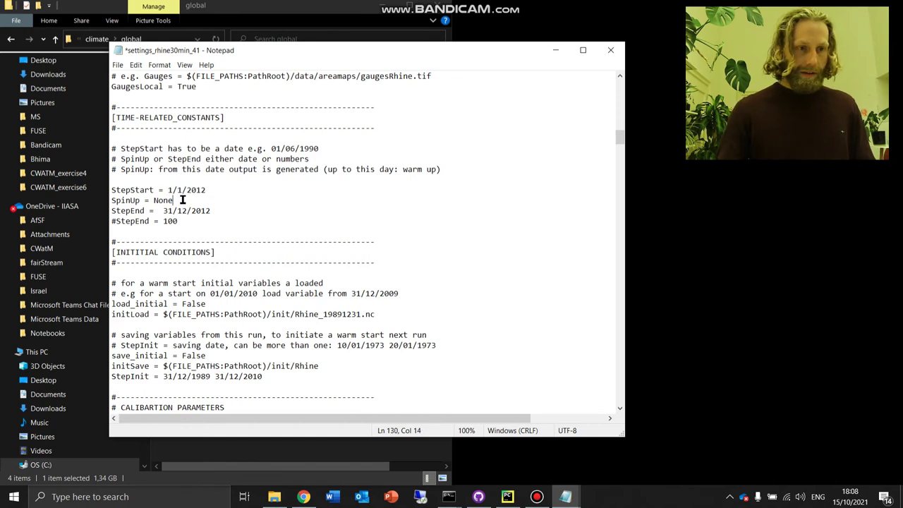
key("BackSpace")
key("BackSpace")
key("BackSpace")
key("ctrl+v")
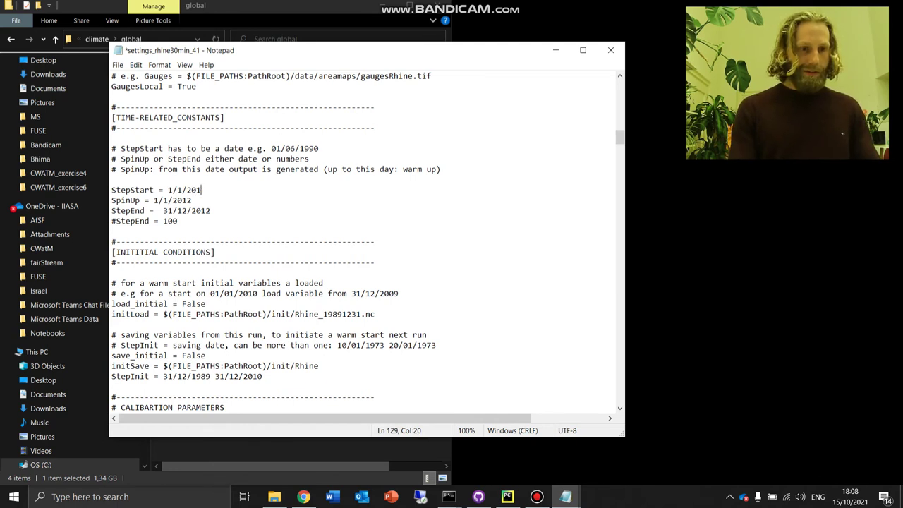
type("2")
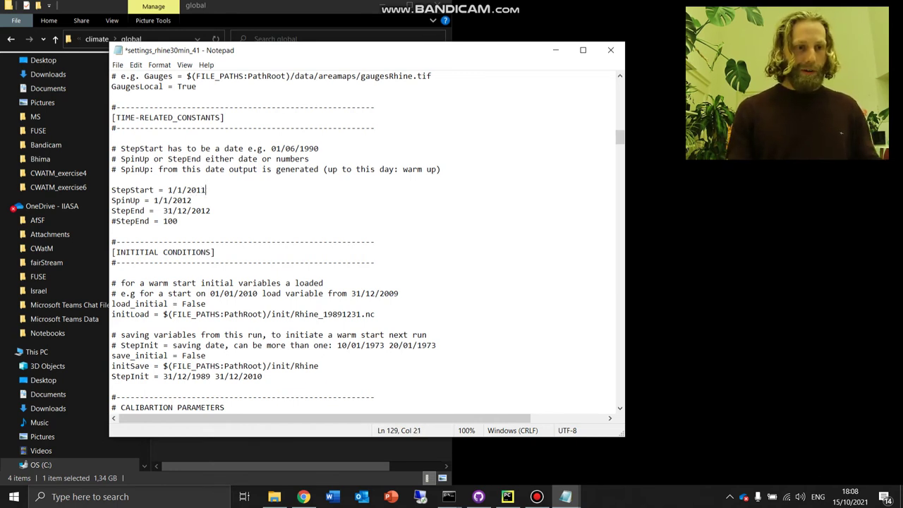
left_click(203, 199)
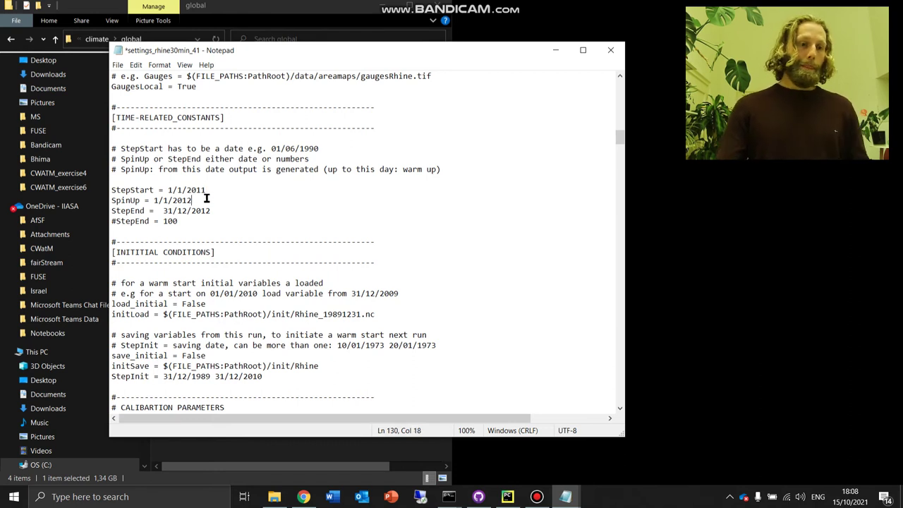
Check StepEnd 31/12/2012 and save settings_rhine30min_41
left_click(221, 210)
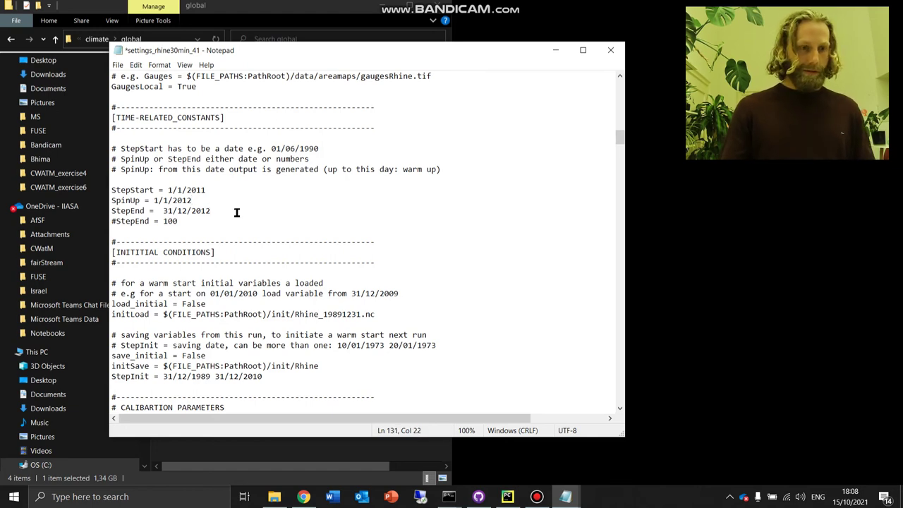
key("ctrl+s")
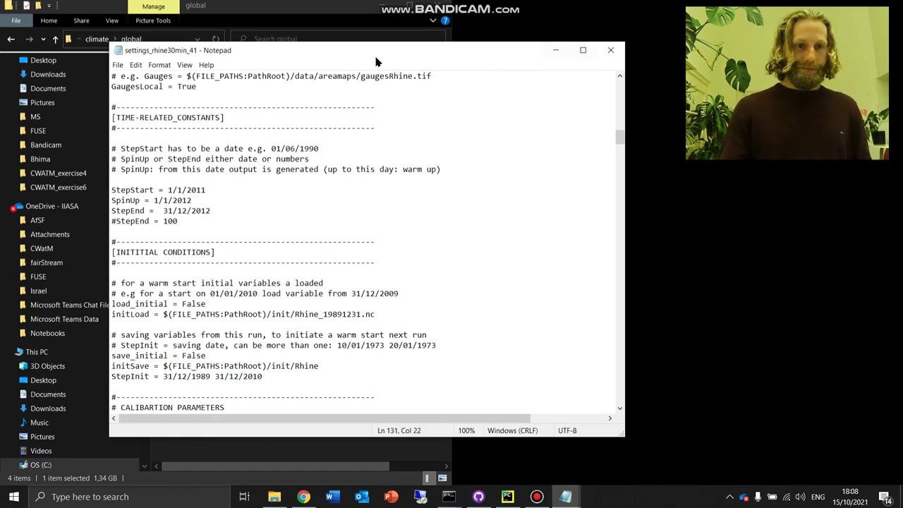
left_click_drag(361, 55, 729, 40)
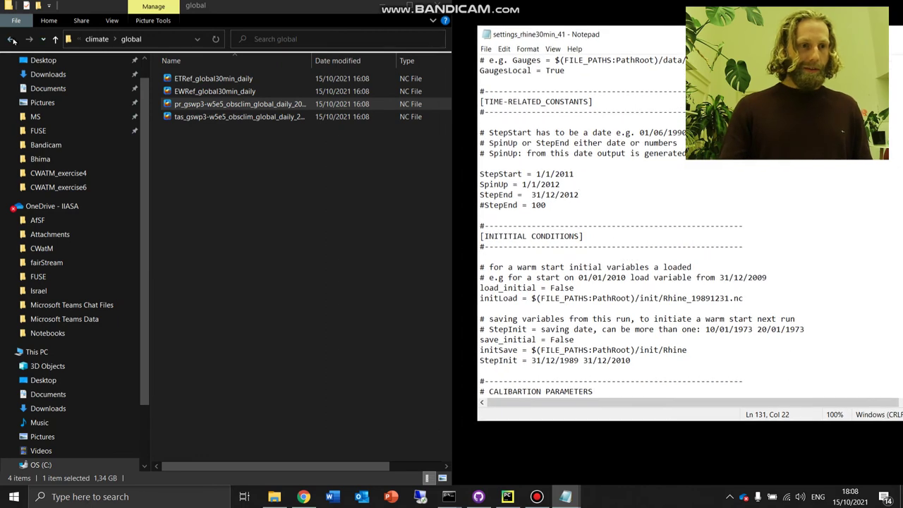
Run 41_exe_rhine_example in CWATM_exercise4 through 31/12/2012, then close its console window
left_click(12, 40)
left_click(12, 40)
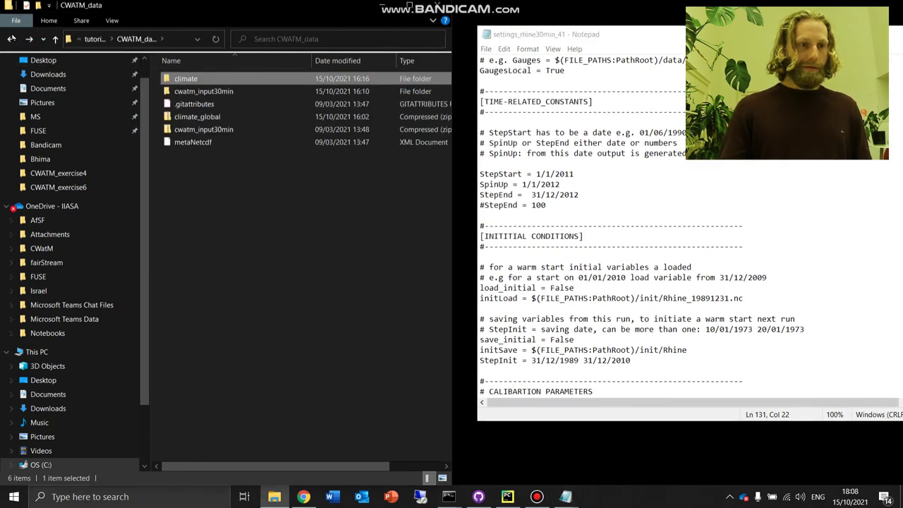
left_click(12, 39)
left_click(201, 132)
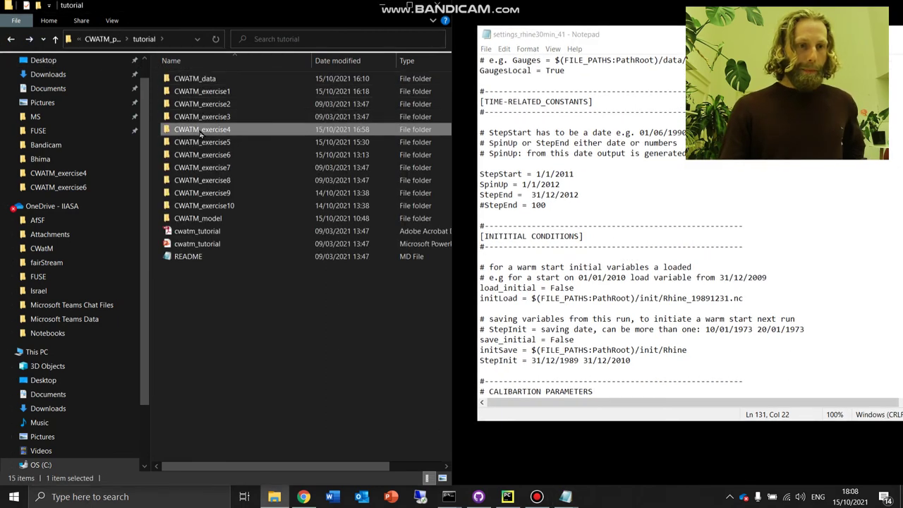
double_click(201, 133)
left_click(208, 106)
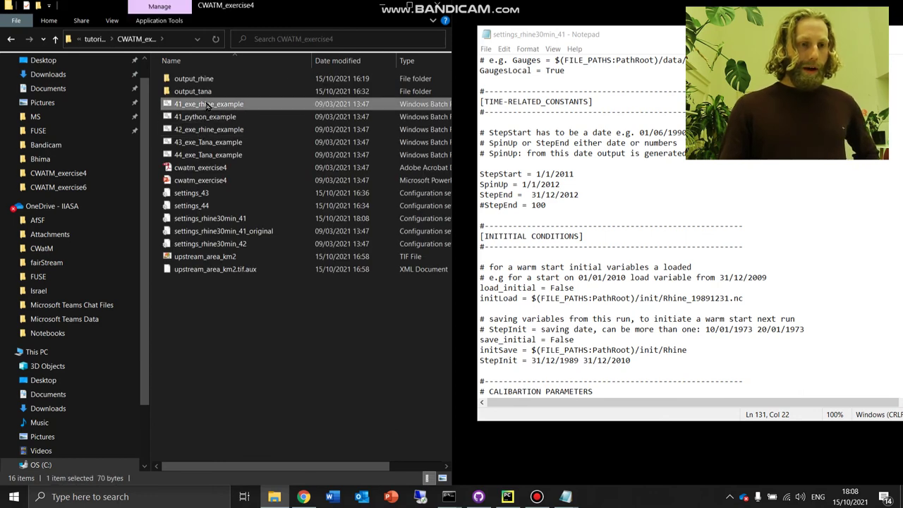
double_click(208, 104)
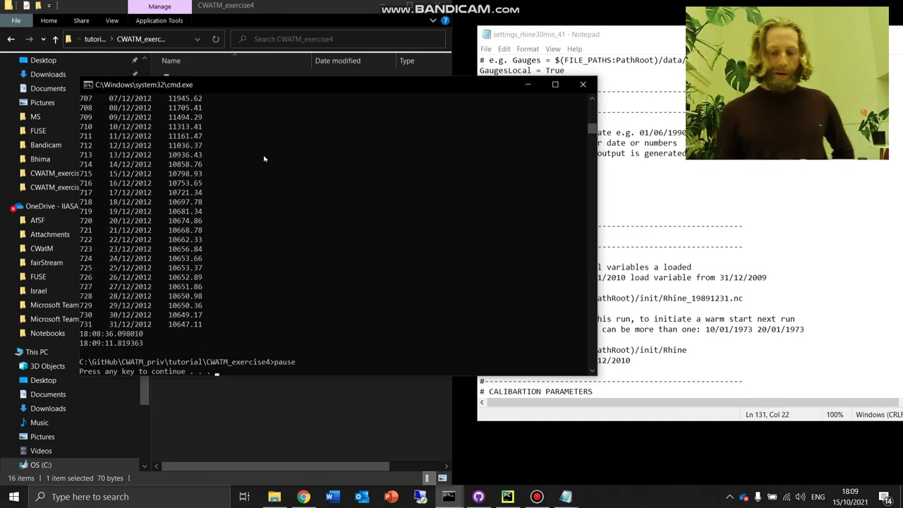
key("Return")
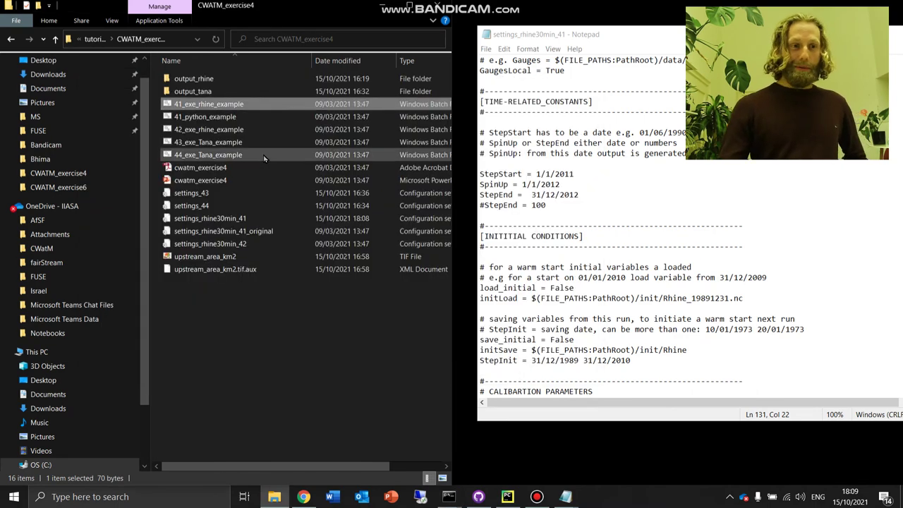
Open output_rhine's discharge_daily.nc in Panoply and create a map plot of discharge
left_click(212, 78)
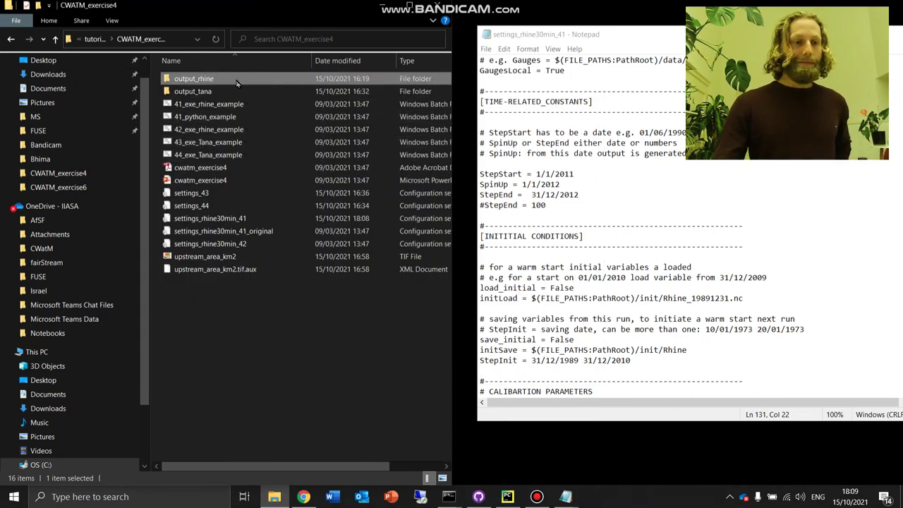
double_click(237, 84)
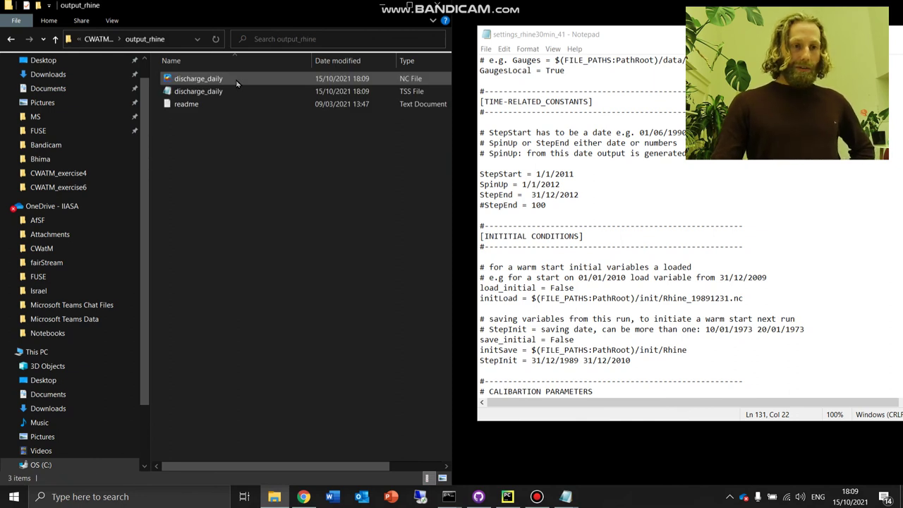
left_click(237, 84)
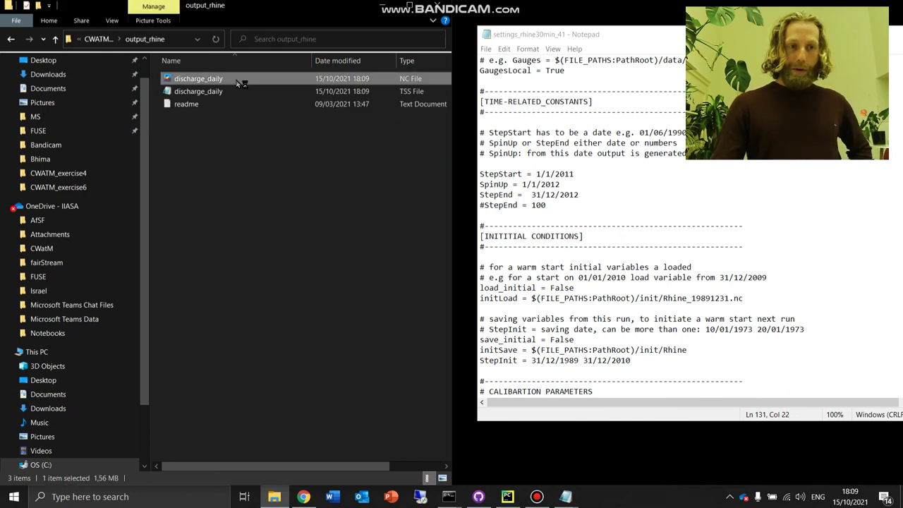
double_click(237, 83)
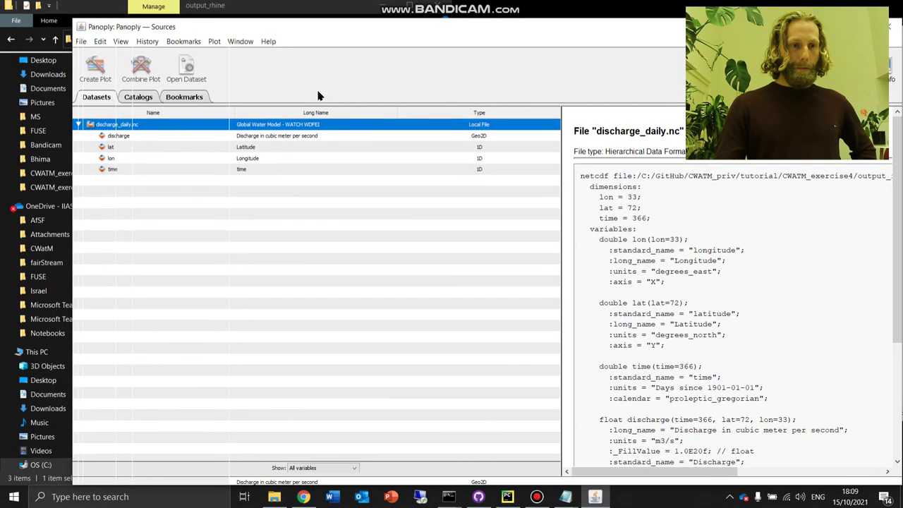
left_click(246, 135)
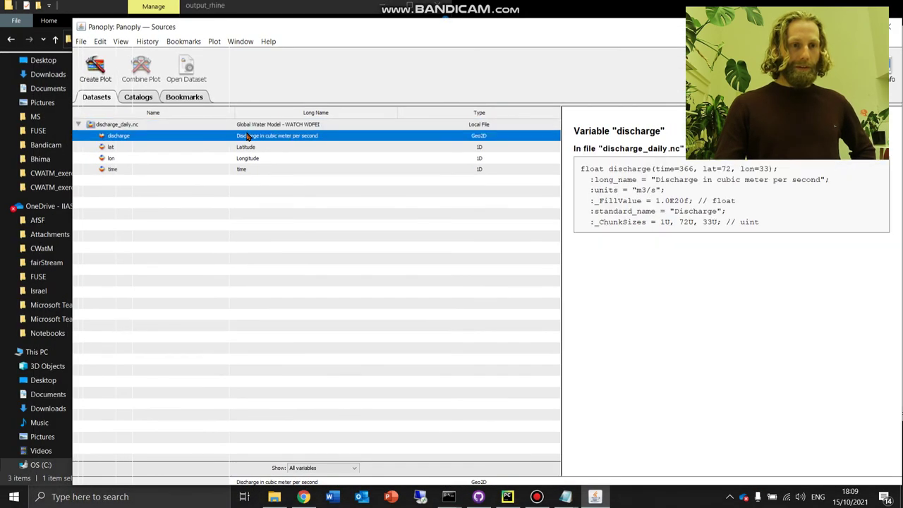
double_click(326, 136)
left_click(541, 312)
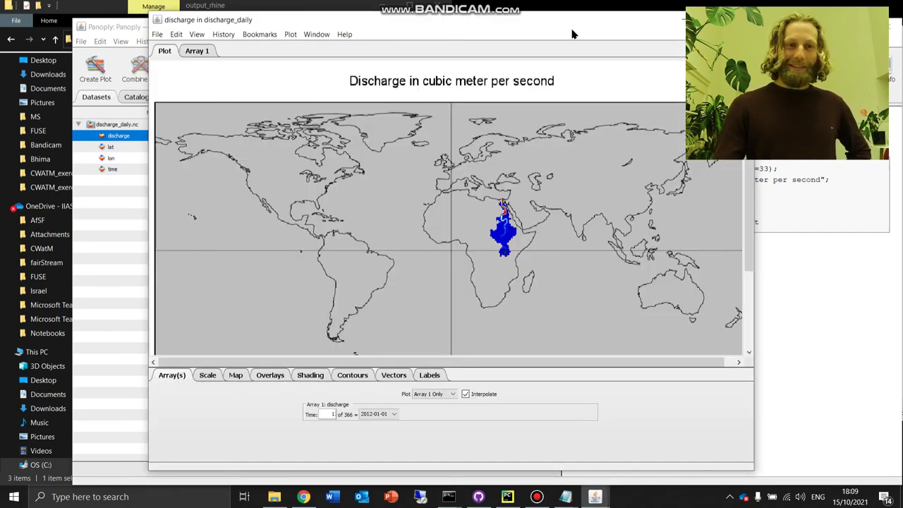
Zoom the discharge map in on the Nile basin
left_click_drag(574, 24, 523, 24)
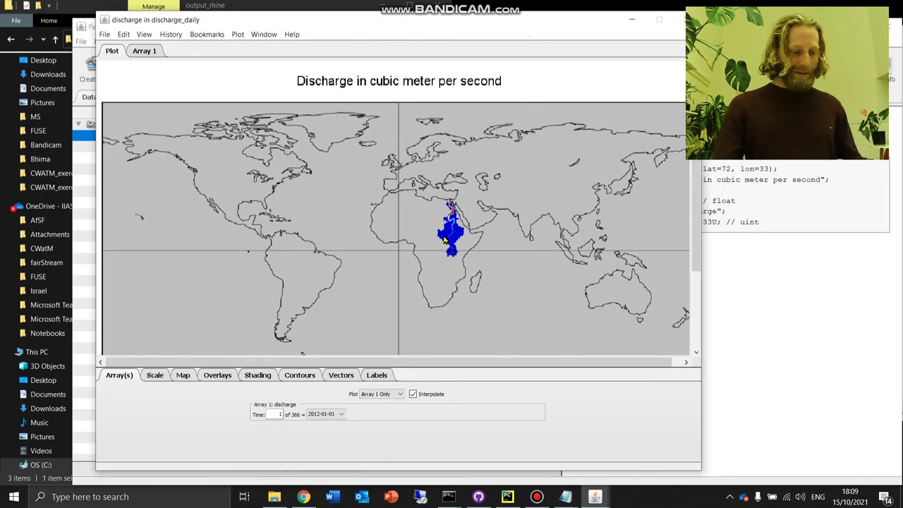
left_click(452, 223)
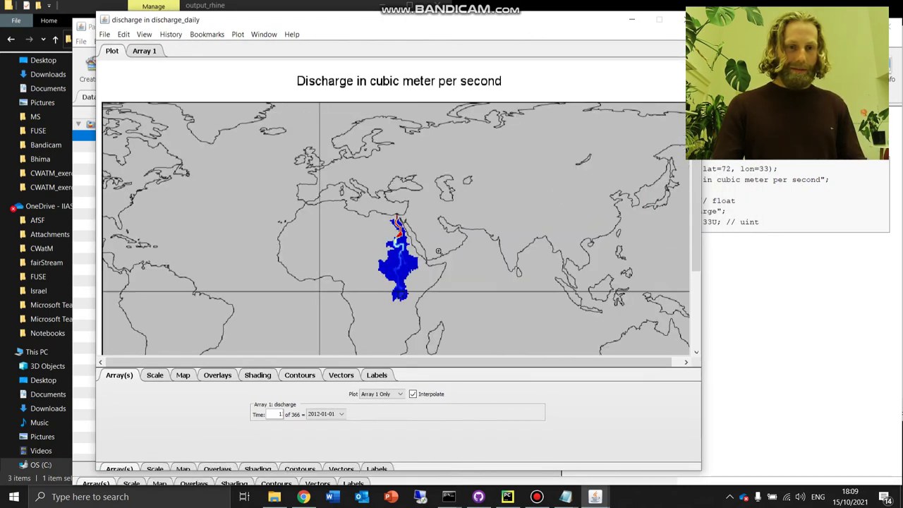
left_click(402, 268)
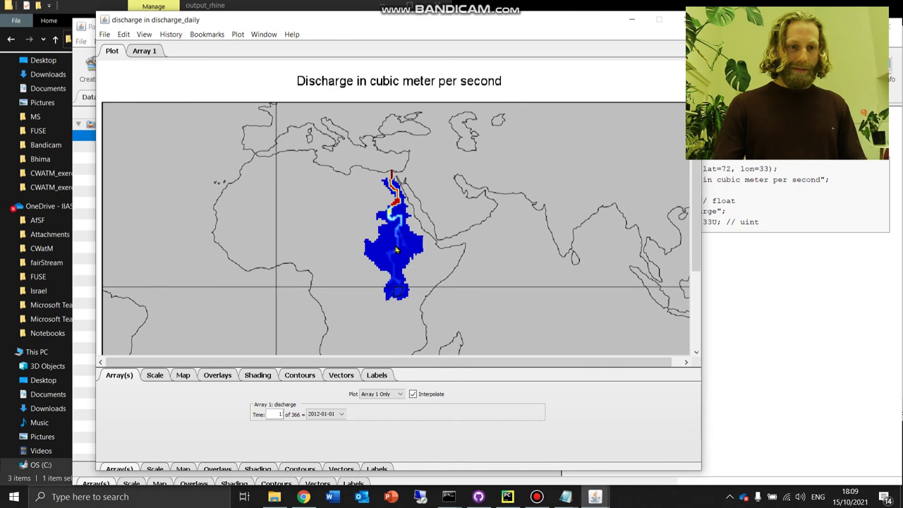
left_click(395, 250)
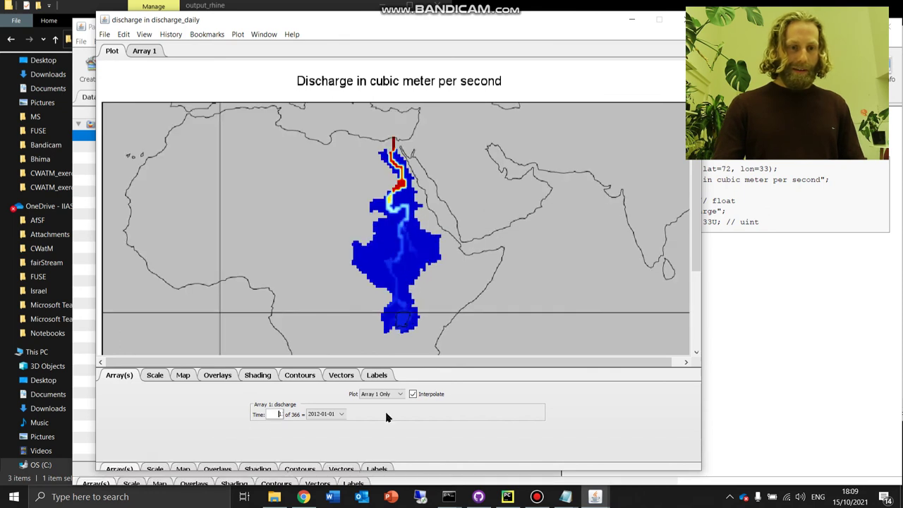
Step the time index through the year to step 366, 2012-12-31
key("BackSpace")
type("5")
key("Return")
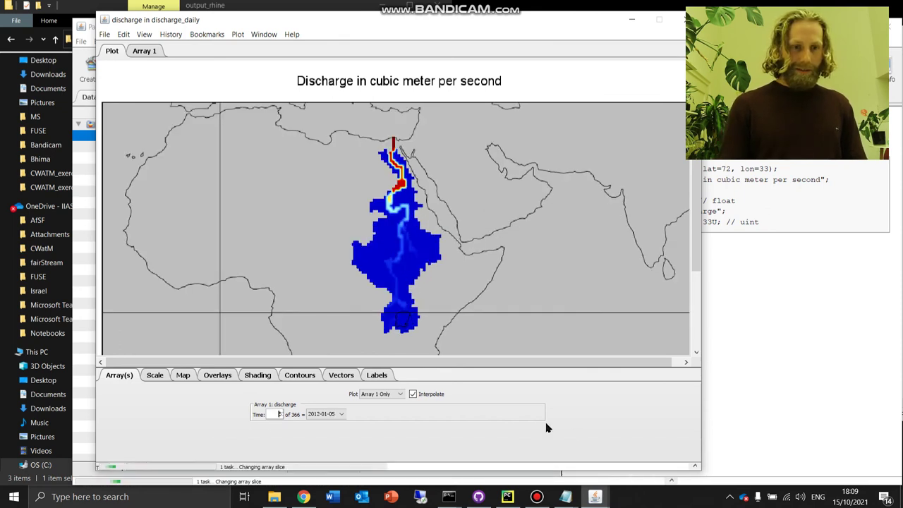
key("Up")
key("Up")
key("Up")
key("Up")
key("Up")
key("Up")
key("Up")
key("Up")
key("Up")
key("Up")
key("Up")
key("Up")
key("Up")
key("Up")
key("Up")
key("Up")
key("Up")
key("Up")
key("Up")
key("Up")
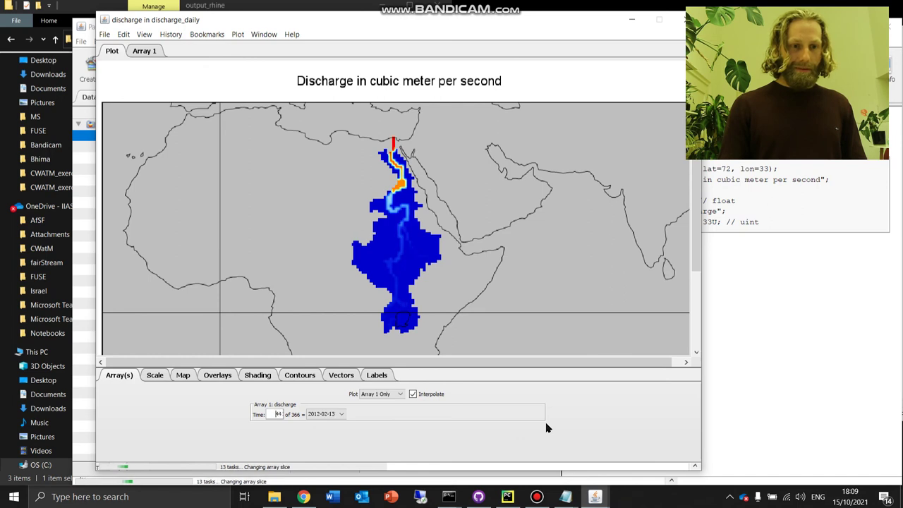
key("Up")
key("Up")
key("Up")
key("Up")
key("Up")
key("Up")
key("Up")
key("Up")
key("Up")
key("Up")
key("Up")
key("Up")
key("Up")
key("Up")
key("Up")
key("Up")
key("Up")
key("Up")
key("Up")
key("Up")
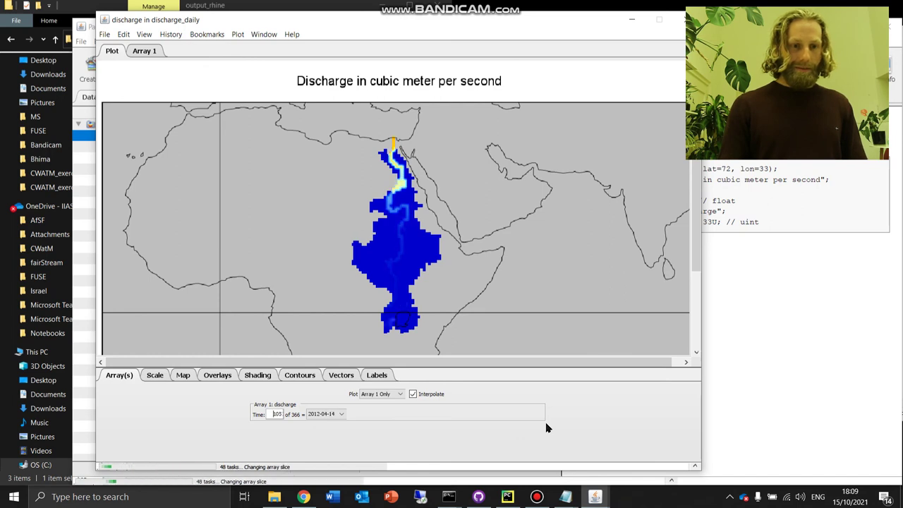
key("Up")
key("Up")
key("Up")
key("Up")
key("Up")
key("Up")
key("Up")
key("Up")
key("Up")
key("Up")
key("Up")
key("Up")
key("Up")
key("Up")
key("Up")
key("Up")
key("Up")
key("Up")
key("Up")
key("Up")
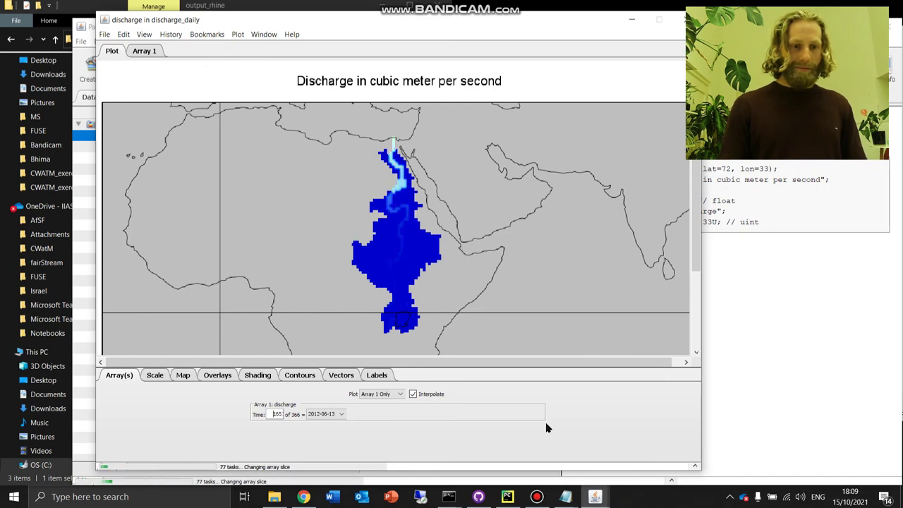
key("Up")
key("Up")
key("Up")
key("Up")
key("Up")
key("Up")
key("Up")
key("Up")
key("Up")
key("Up")
key("Up")
key("Up")
key("Up")
key("Up")
key("Up")
key("Up")
key("Up")
key("Up")
key("Up")
key("Up")
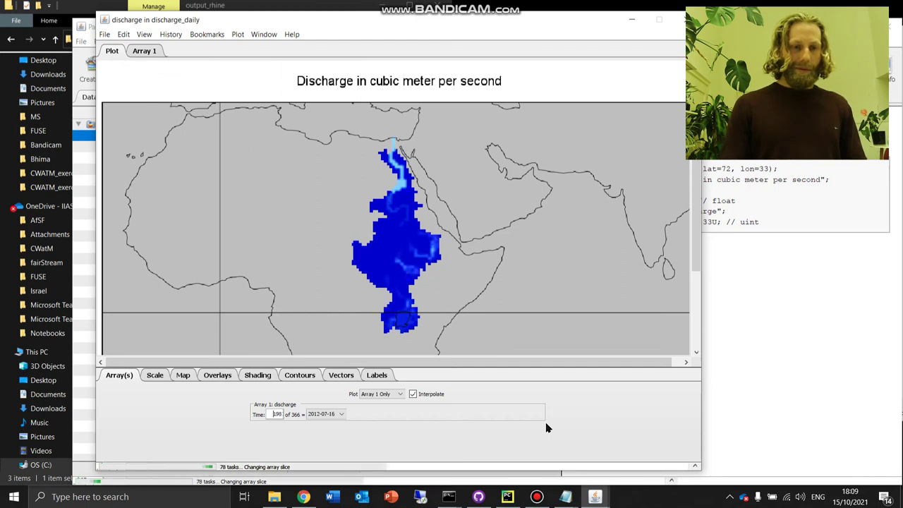
key("Up")
key("Up")
key("Up")
key("Up")
key("Up")
key("Up")
key("Up")
key("Up")
key("Up")
key("Up")
key("Up")
key("Up")
key("Up")
key("Up")
key("Up")
key("Up")
key("Up")
key("Up")
key("Up")
key("Up")
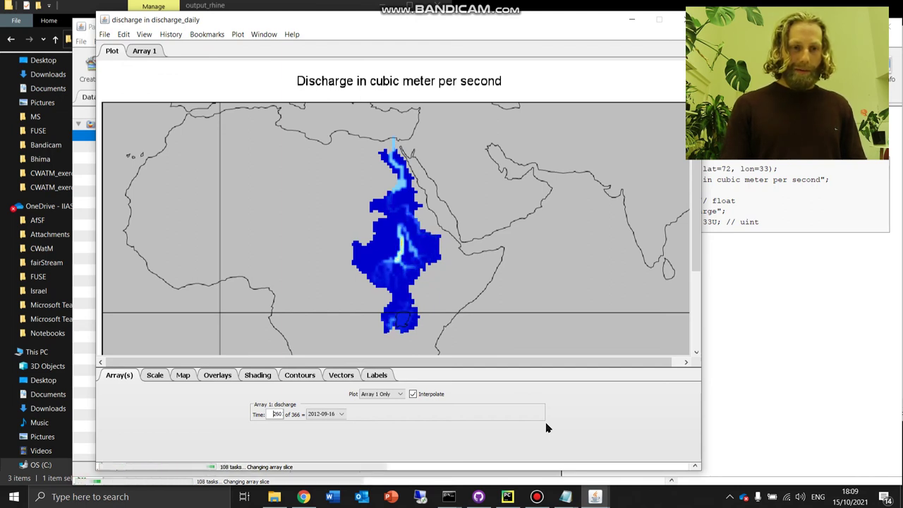
key("Up")
key("Up")
key("Up")
key("Up")
key("Up")
key("Up")
key("Up")
key("Up")
key("Up")
key("Up")
key("Up")
key("Up")
key("Up")
key("Up")
key("Up")
key("Up")
key("Up")
key("Up")
key("Up")
key("Up")
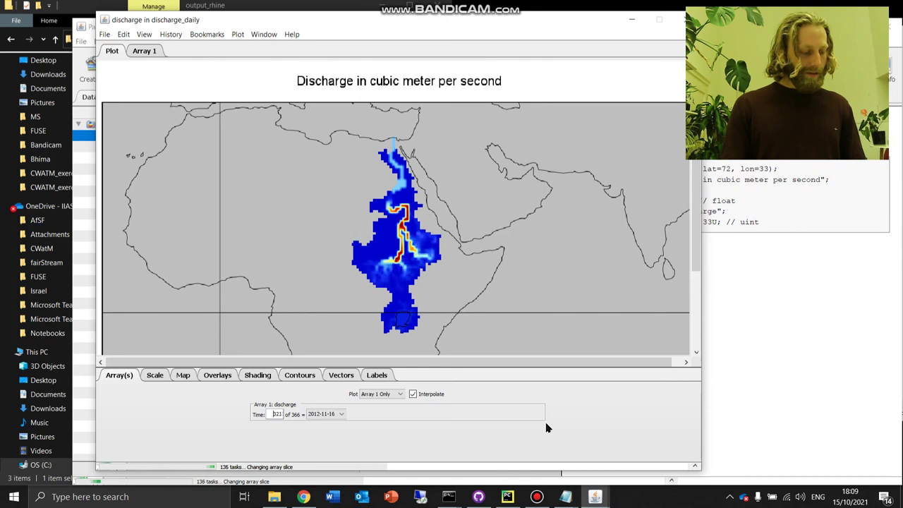
key("Up")
key("Up")
key("Up")
key("Up")
key("Up")
key("Up")
key("Up")
key("Up")
key("Up")
key("Up")
key("Up")
key("Up")
key("Up")
key("Up")
key("Up")
key("Up")
key("Up")
key("Up")
key("Up")
key("Up")
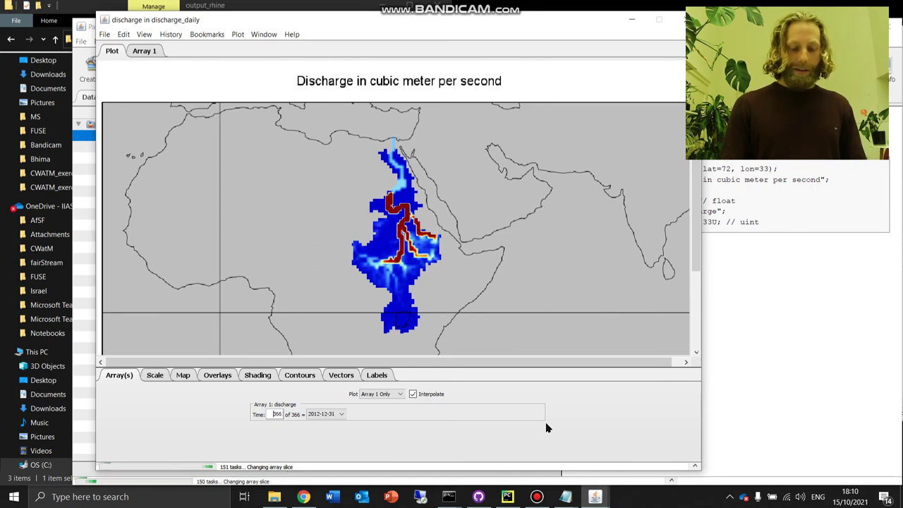